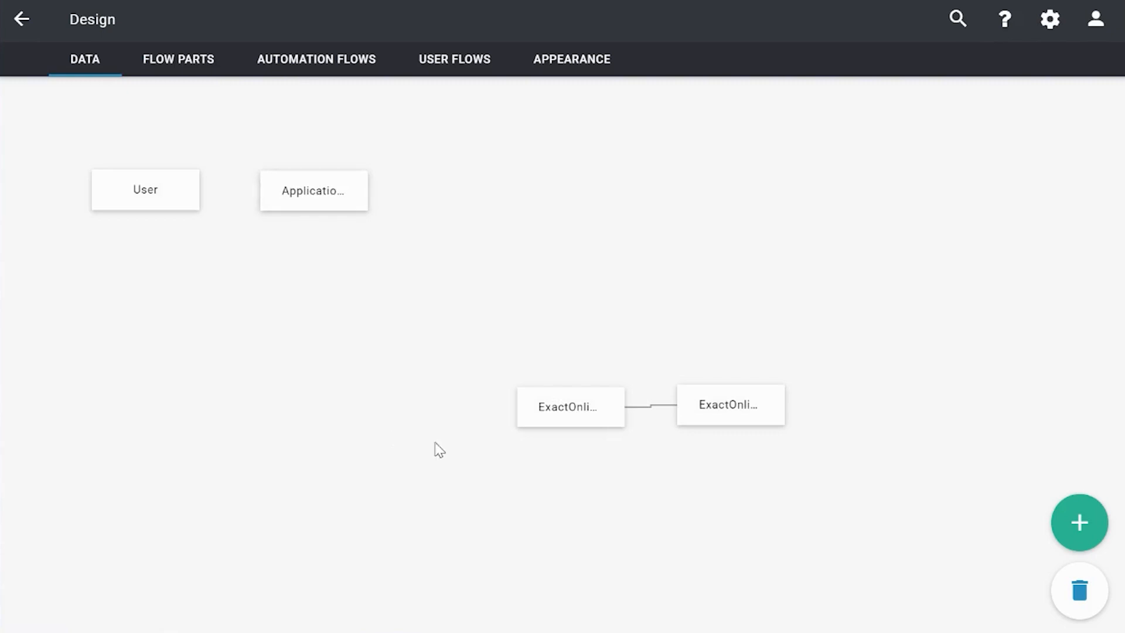
# Step: Examine the fields of the ExactOnline Response and ExactOnline Response detail data elements in the data model
pyautogui.moveTo(562, 415); pyautogui.dragTo(351, 408)
pyautogui.click(512, 414)
pyautogui.click(558, 413)
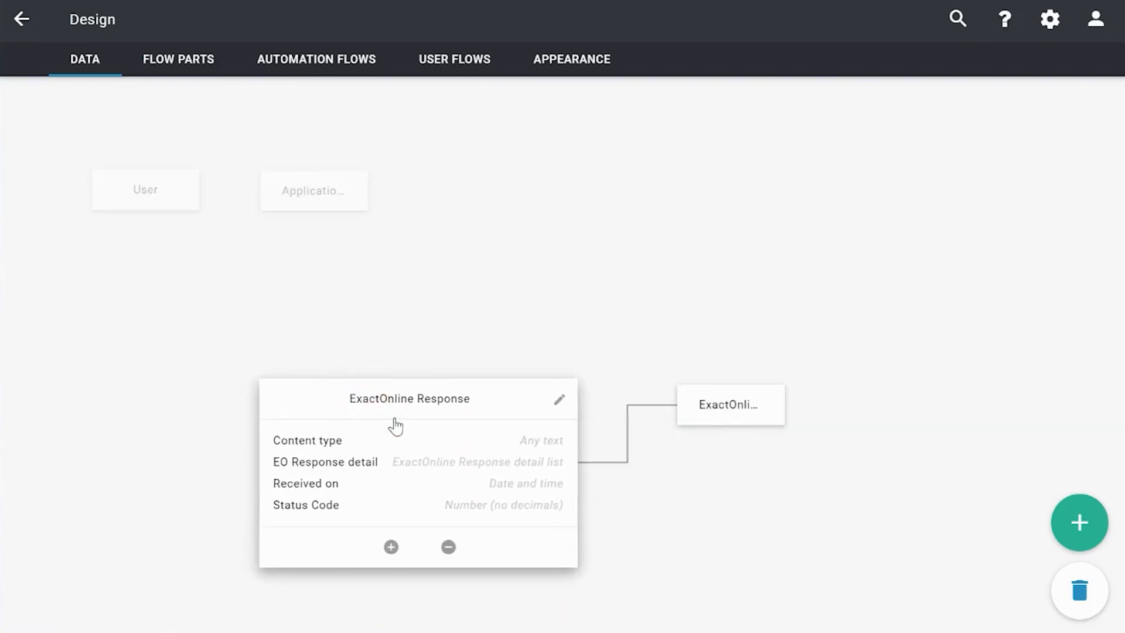
pyautogui.click(742, 415)
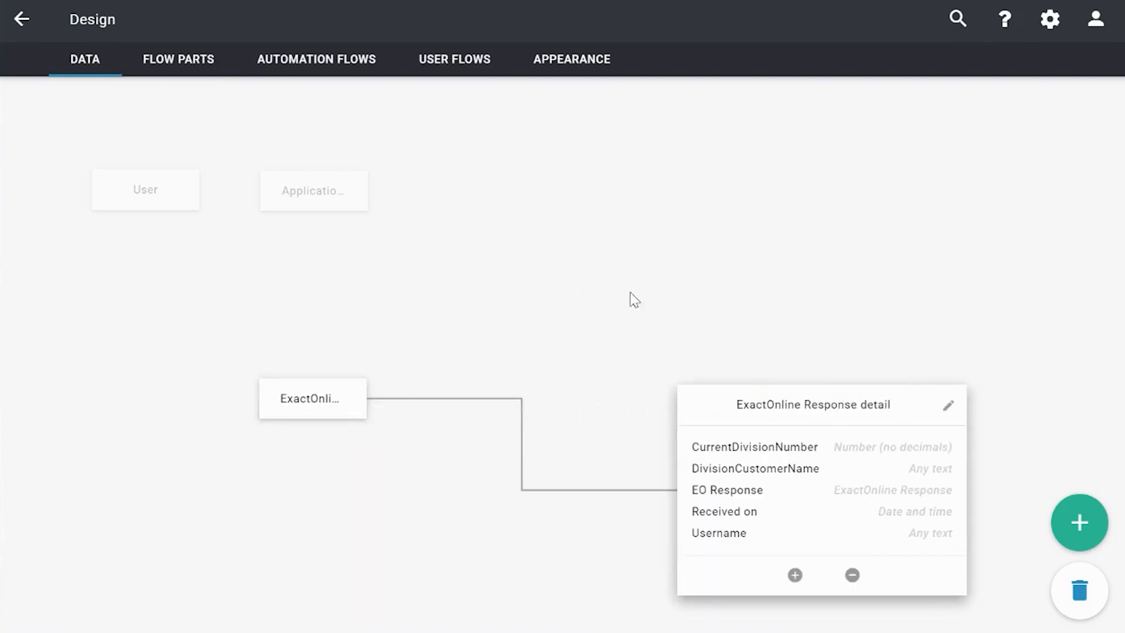
pyautogui.click(603, 327)
pyautogui.moveTo(304, 421); pyautogui.dragTo(513, 411)
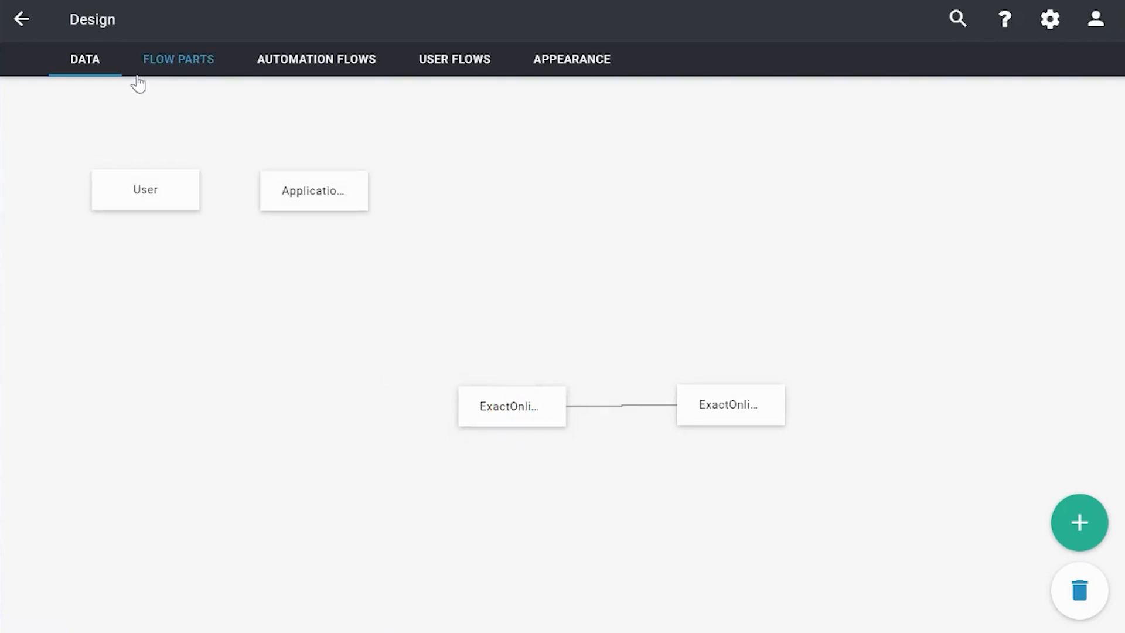
# Step: Open the login to exactonline page in the Login user flow
pyautogui.click(456, 66)
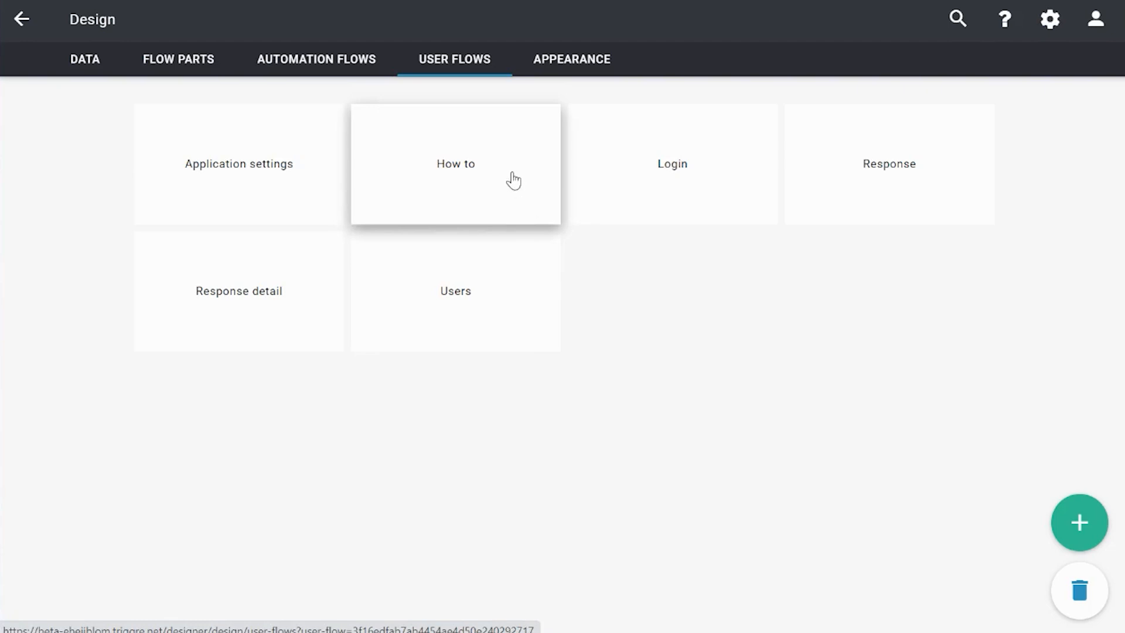
pyautogui.click(661, 185)
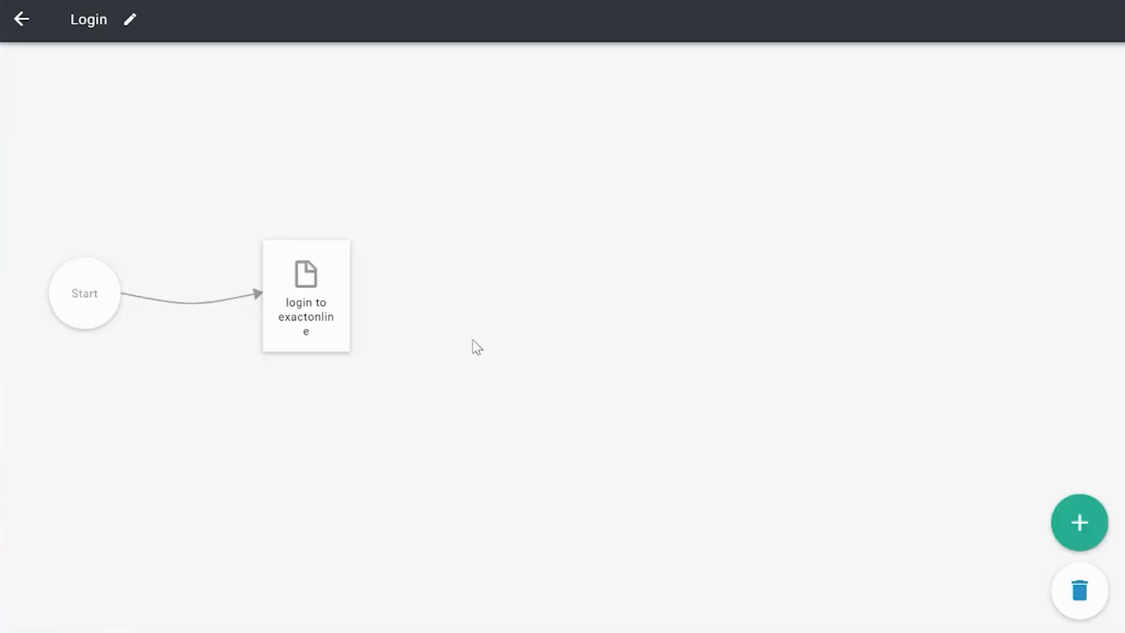
pyautogui.click(324, 309)
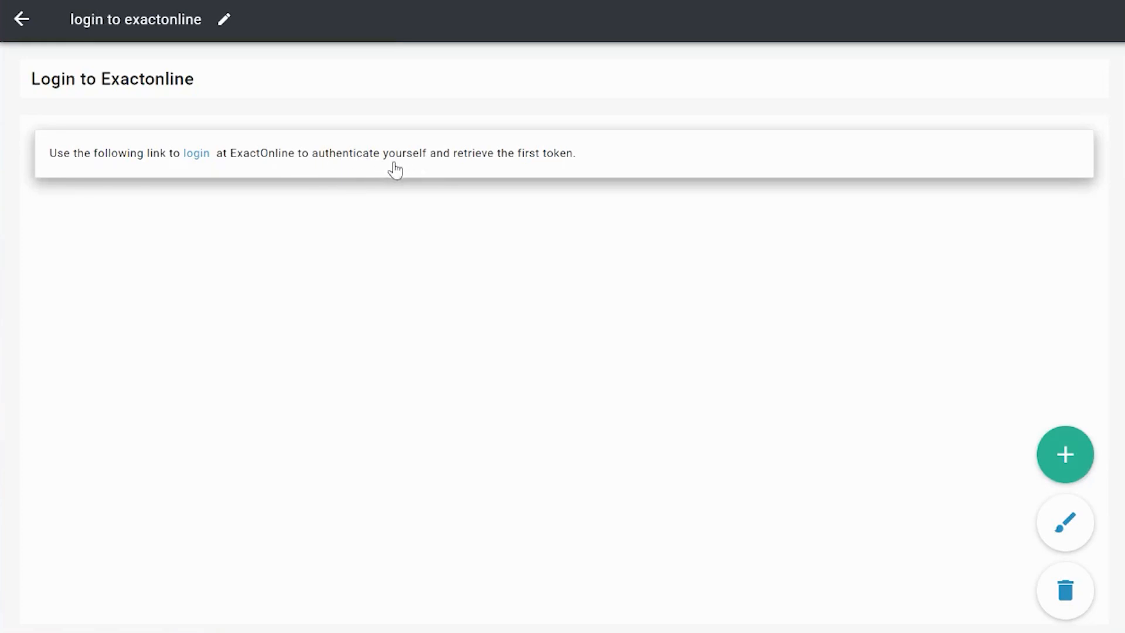
# Step: Inspect the web address behind the login link in the page text and return to the user flow overview
pyautogui.click(217, 156)
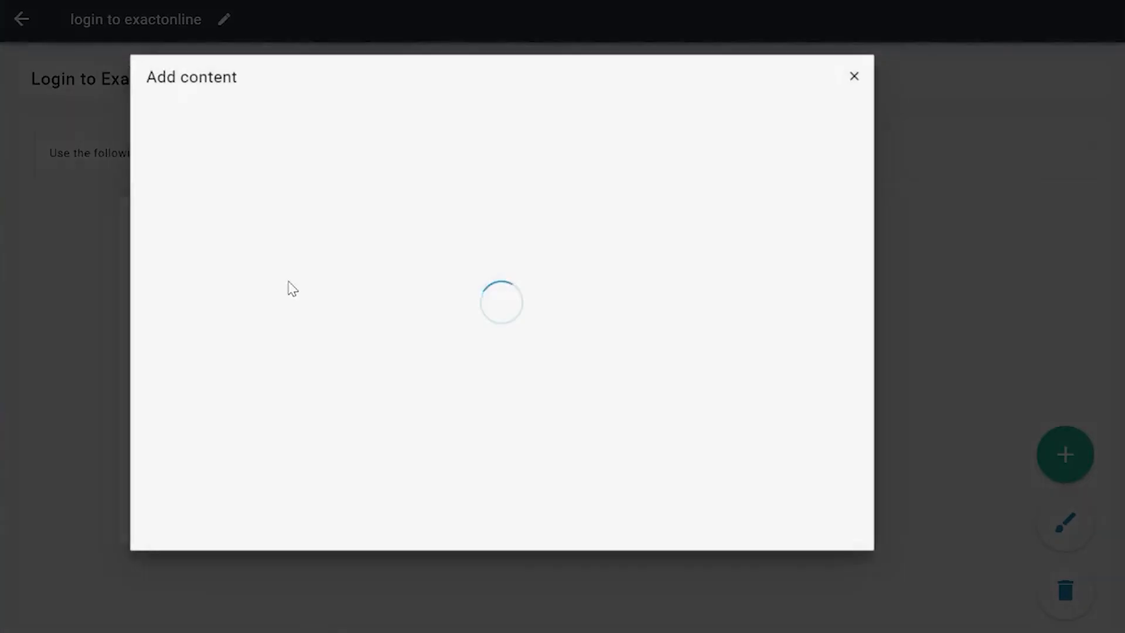
pyautogui.click(288, 174)
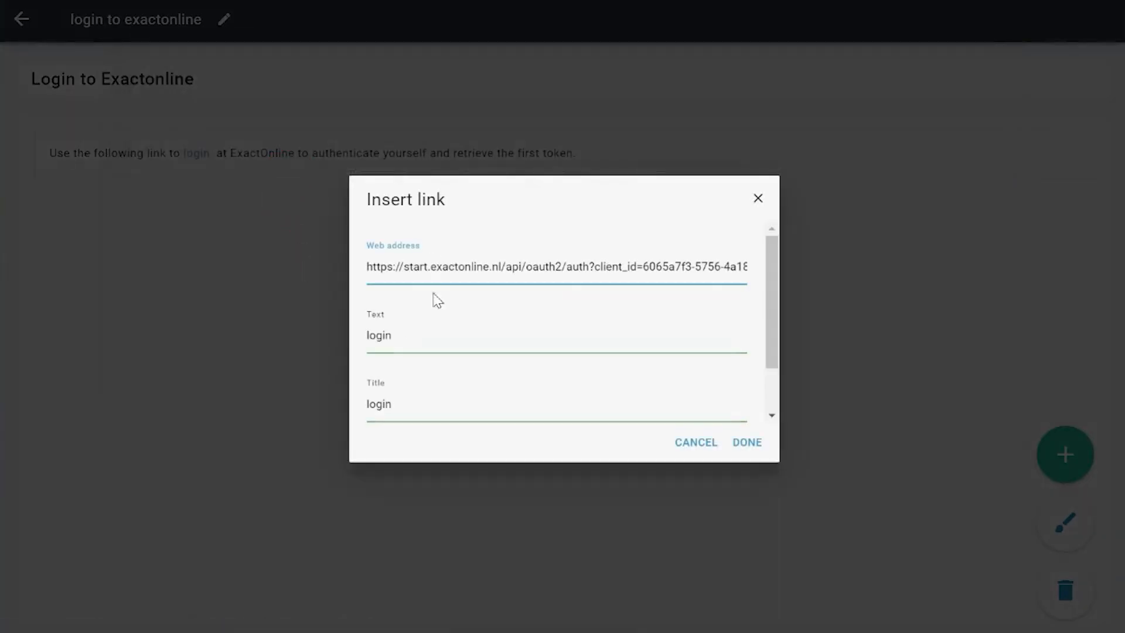
pyautogui.moveTo(529, 270); pyautogui.dragTo(556, 269)
pyautogui.click(556, 269)
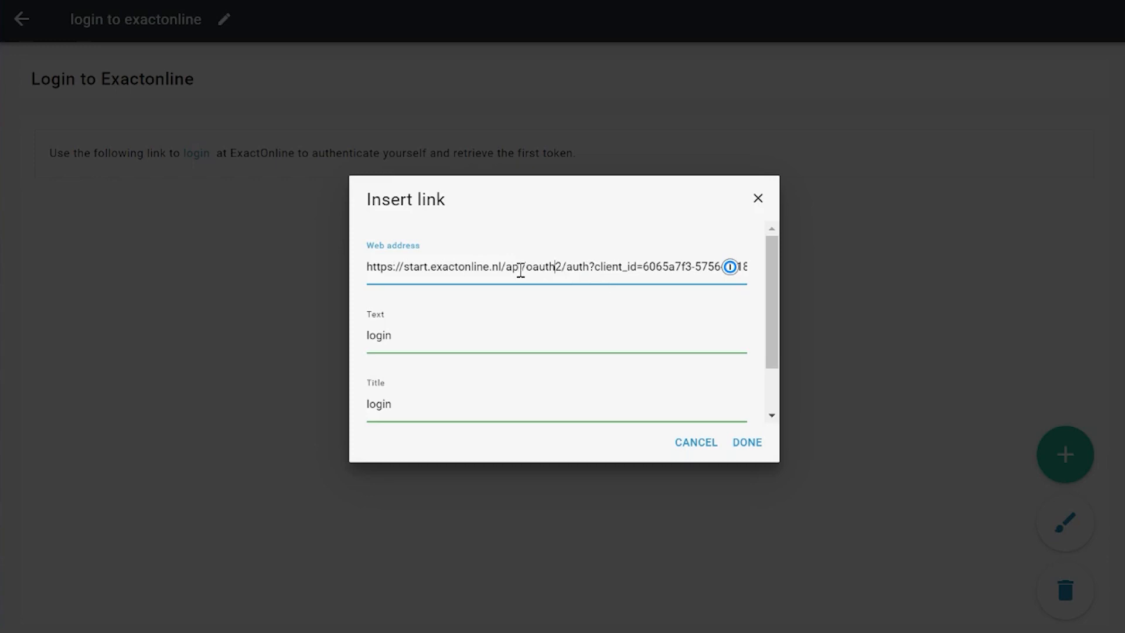
pyautogui.click(758, 197)
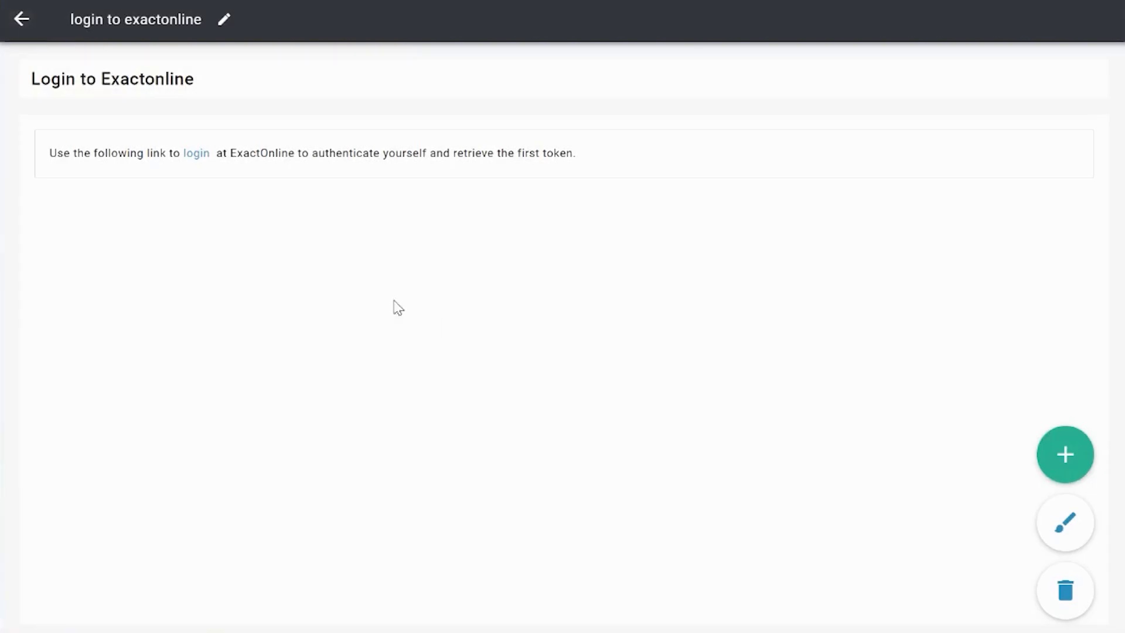
pyautogui.click(22, 21)
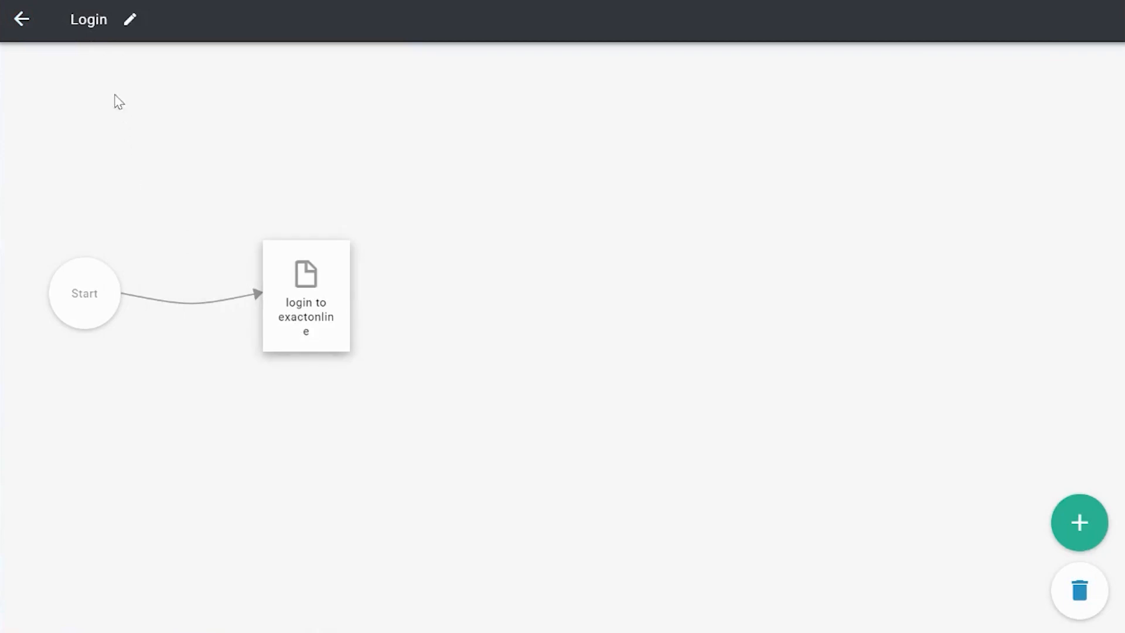
pyautogui.click(20, 21)
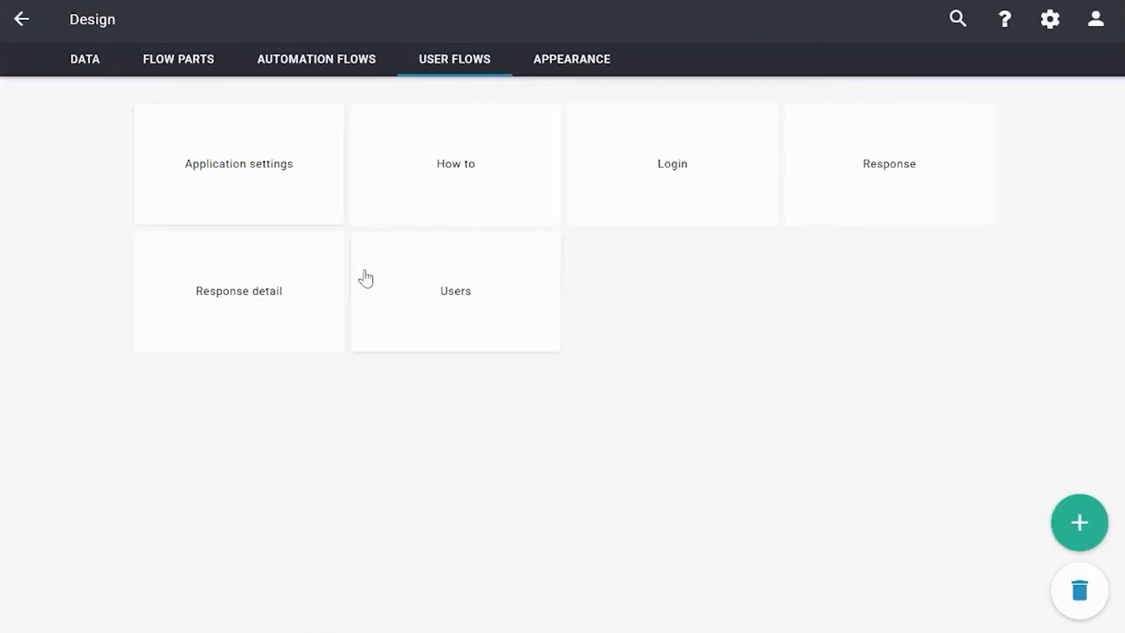
# Step: View the instructions on the How to page of the How to user flow
pyautogui.click(457, 186)
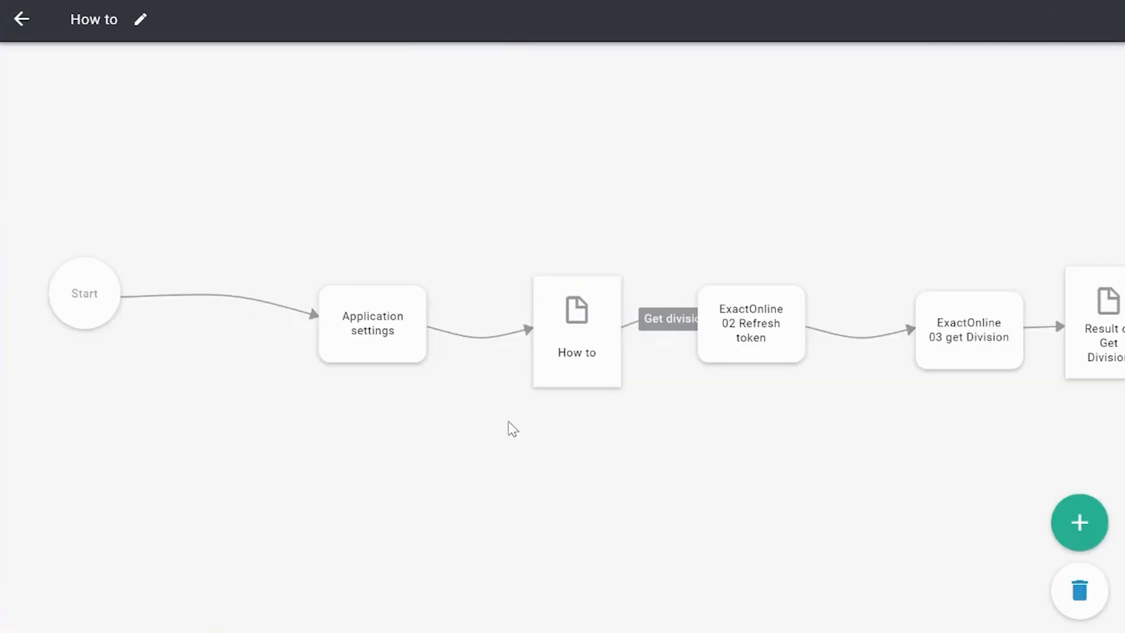
pyautogui.click(424, 329)
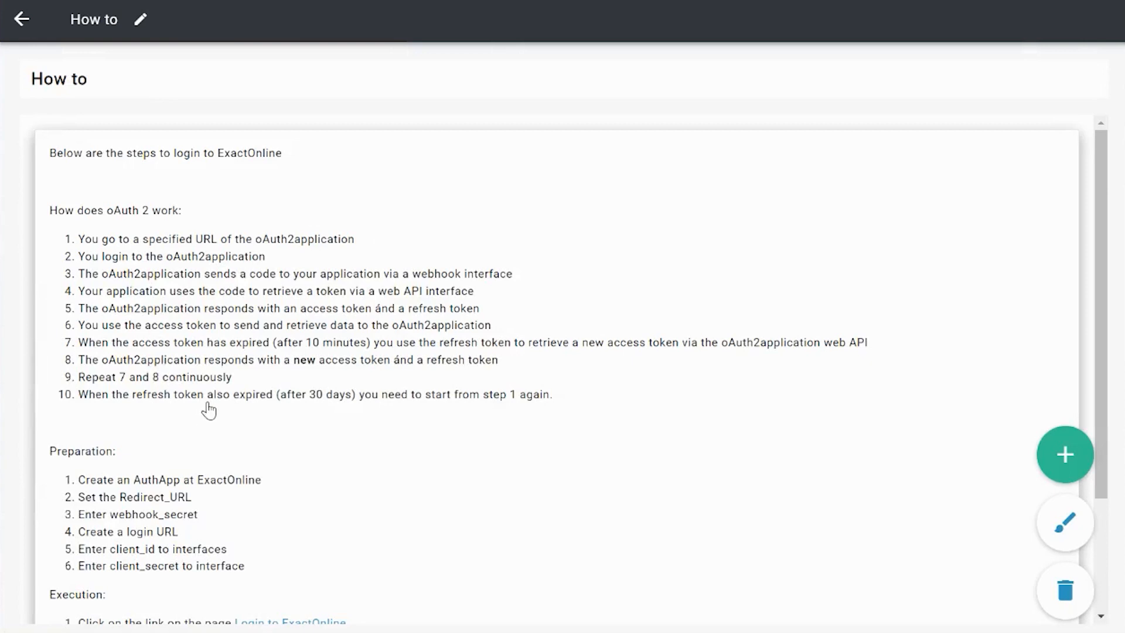
pyautogui.click(22, 18)
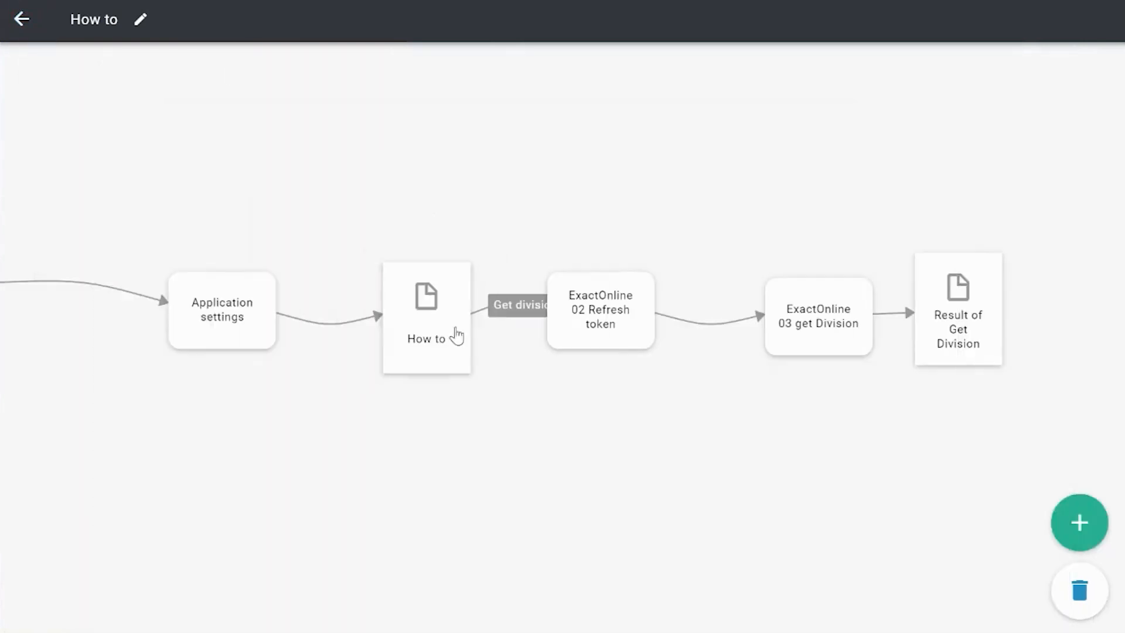
# Step: Move the ExactOnline 02 Refresh token flow part closer to ExactOnline 03 get Division and leave the How to flow
pyautogui.moveTo(704, 437); pyautogui.dragTo(494, 404)
pyautogui.moveTo(357, 317); pyautogui.dragTo(413, 322)
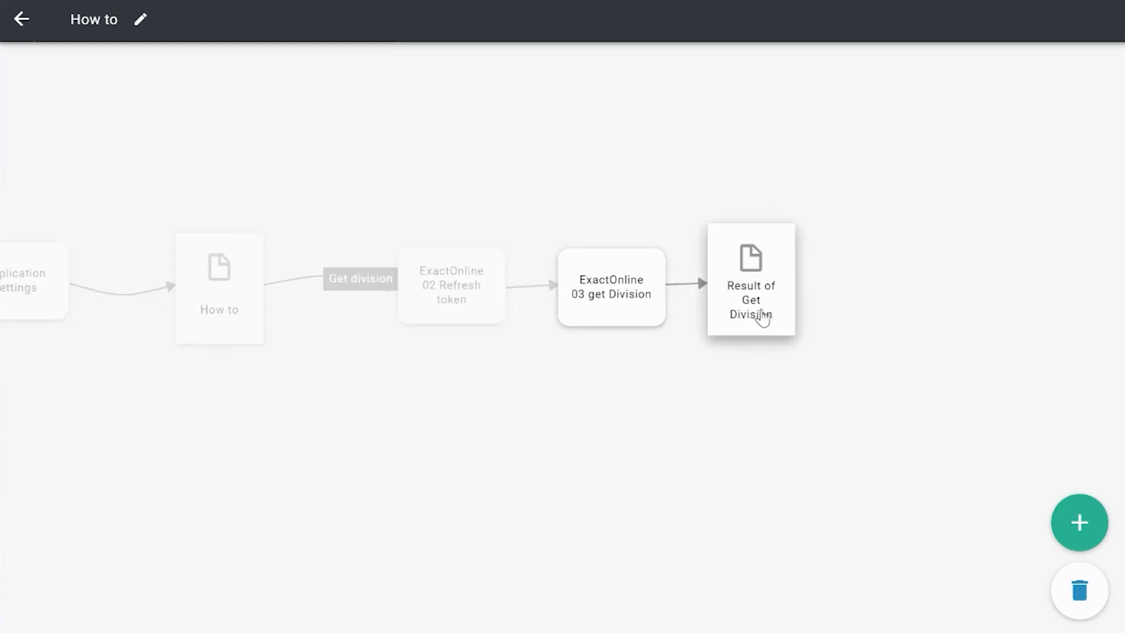
pyautogui.click(22, 19)
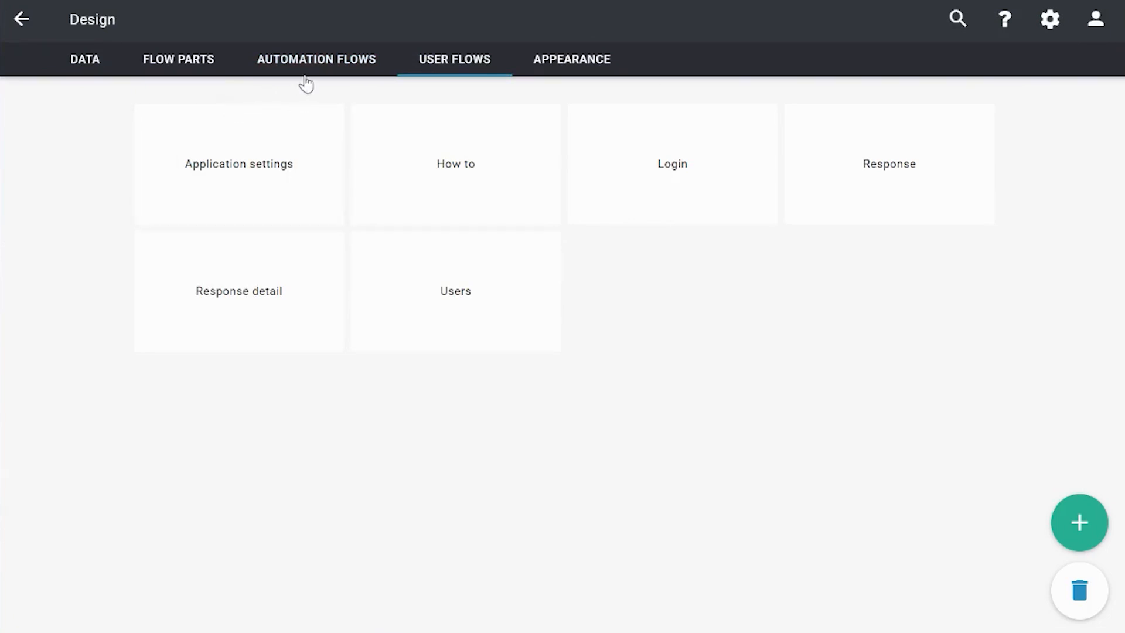
# Step: Check the input of the ExactOnline webhook automation flow and return to the automation flow overview
pyautogui.click(344, 68)
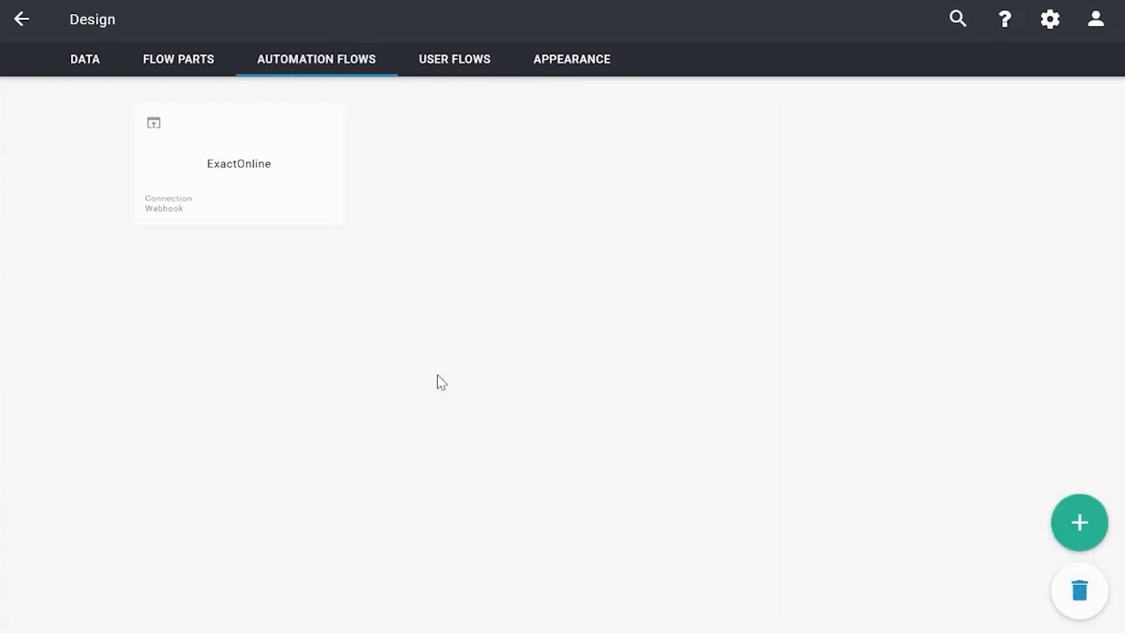
pyautogui.click(245, 202)
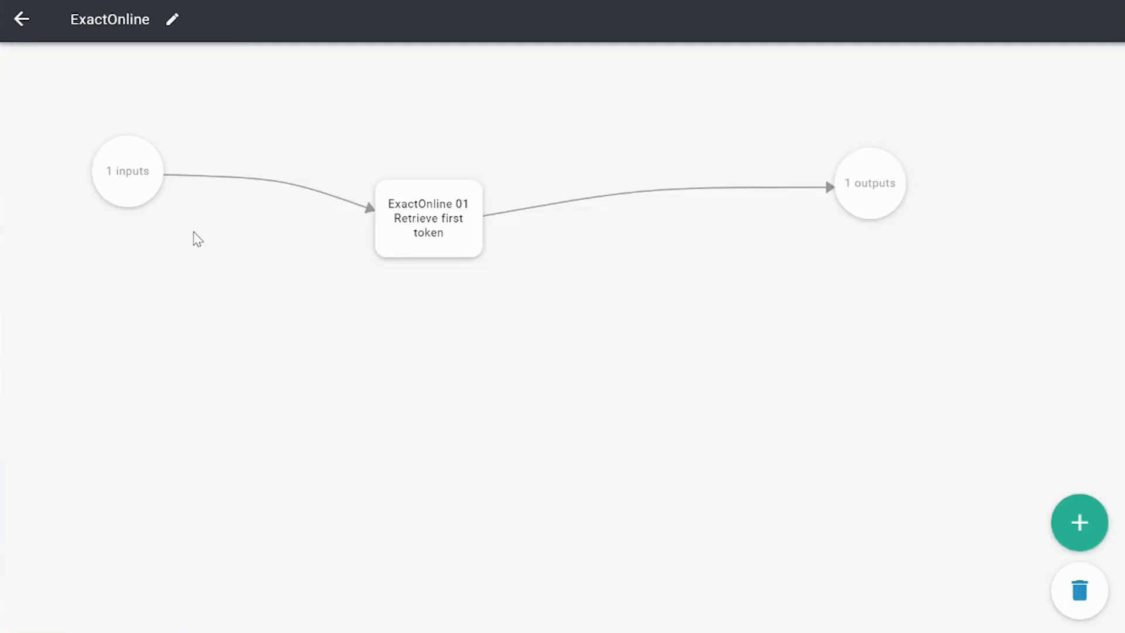
pyautogui.click(127, 179)
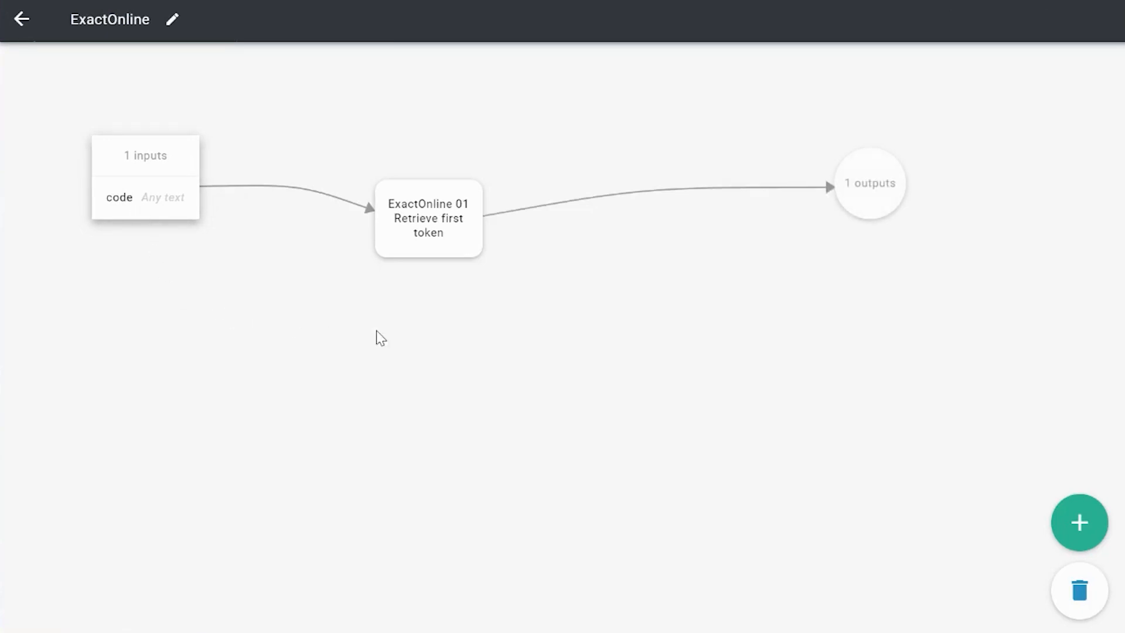
pyautogui.click(401, 341)
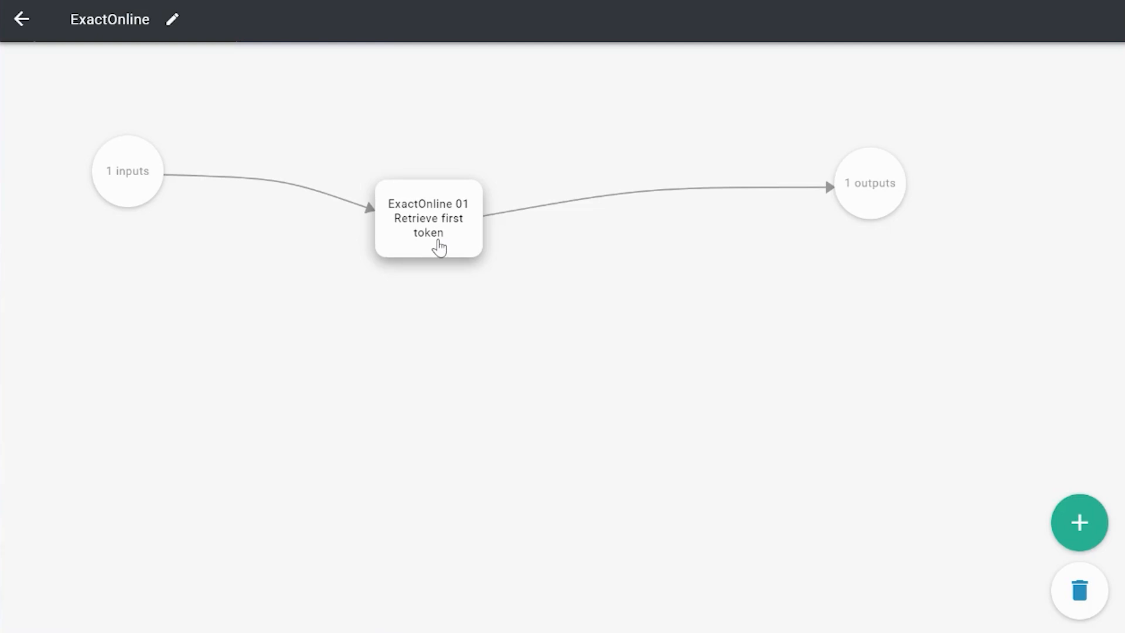
pyautogui.click(21, 20)
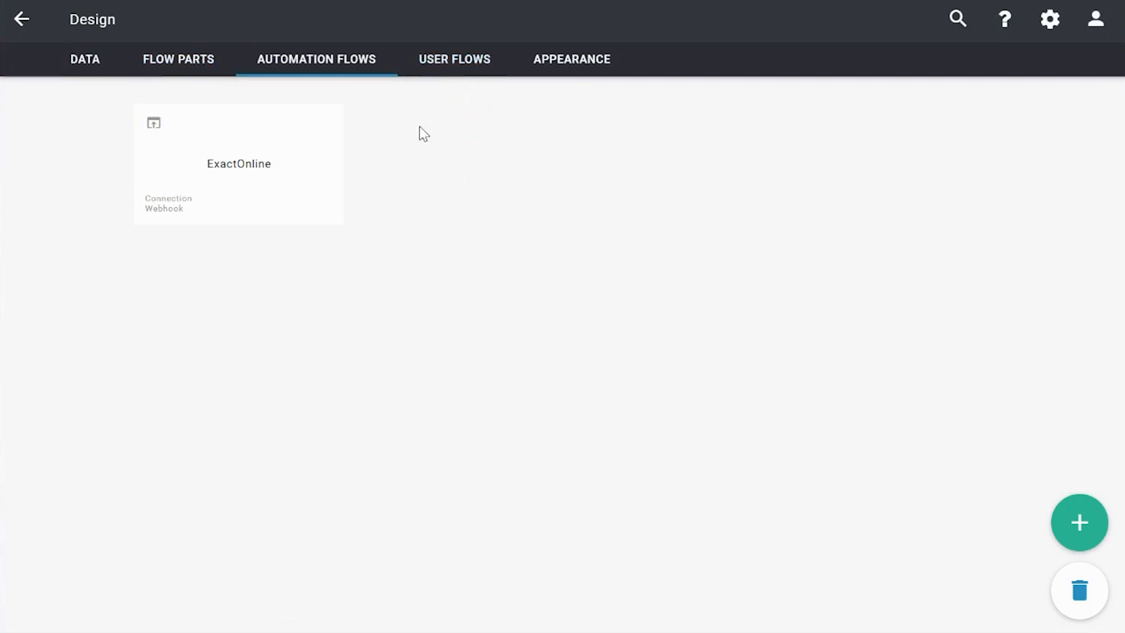
# Step: Open the ExactOnline 01 Retrieve first token flow part
pyautogui.click(196, 68)
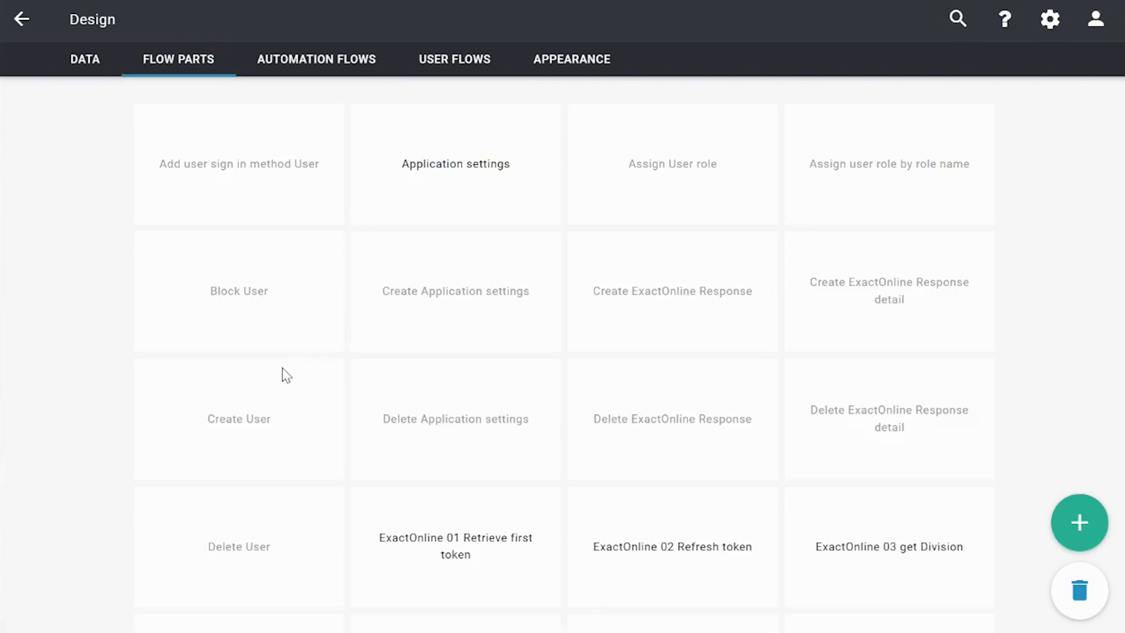
pyautogui.scroll(-2, 286, 375)
pyautogui.scroll(-3, 176, 318)
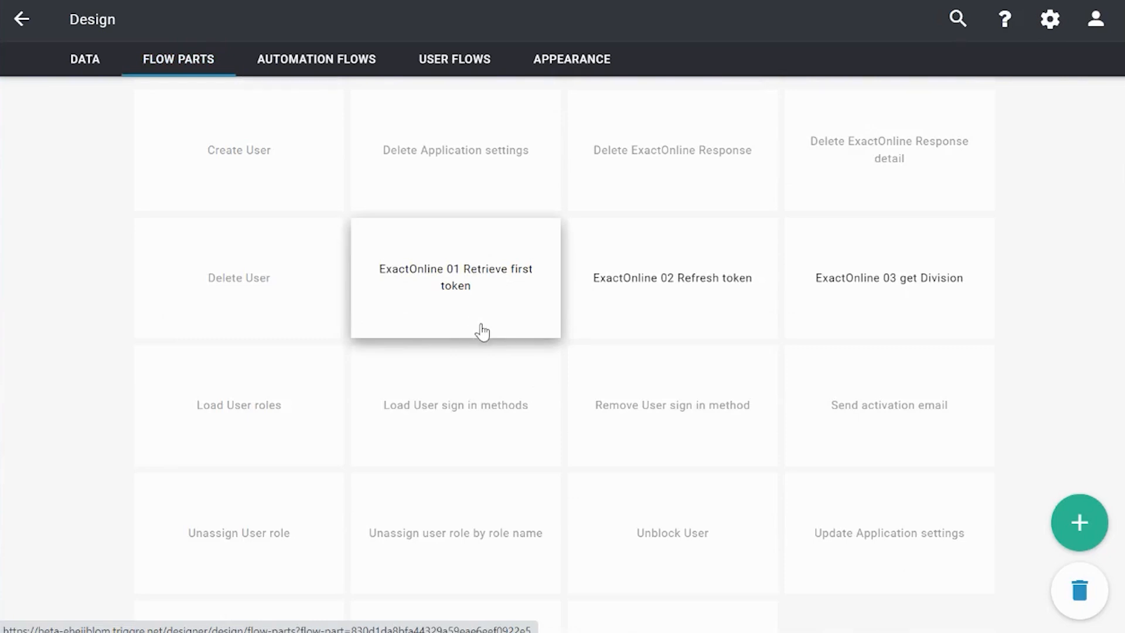
pyautogui.click(498, 295)
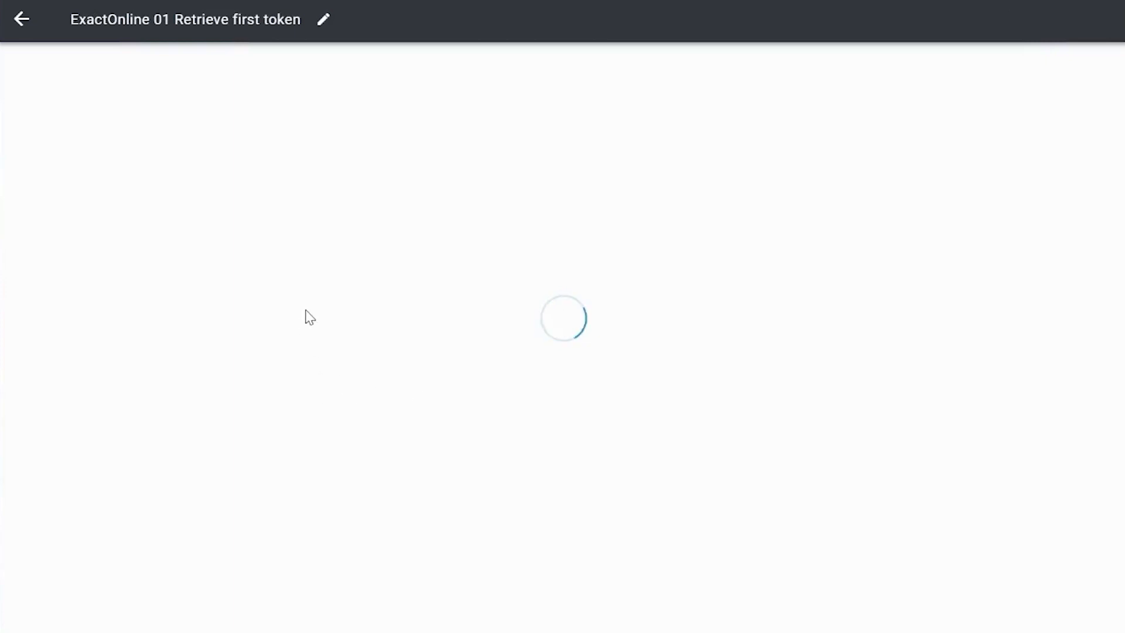
# Step: Examine the token retrieval flow from its input through the application settings steps to its outputs and return to the flow parts overview
pyautogui.moveTo(456, 227); pyautogui.dragTo(396, 214)
pyautogui.click(70, 177)
pyautogui.moveTo(412, 472); pyautogui.dragTo(298, 391)
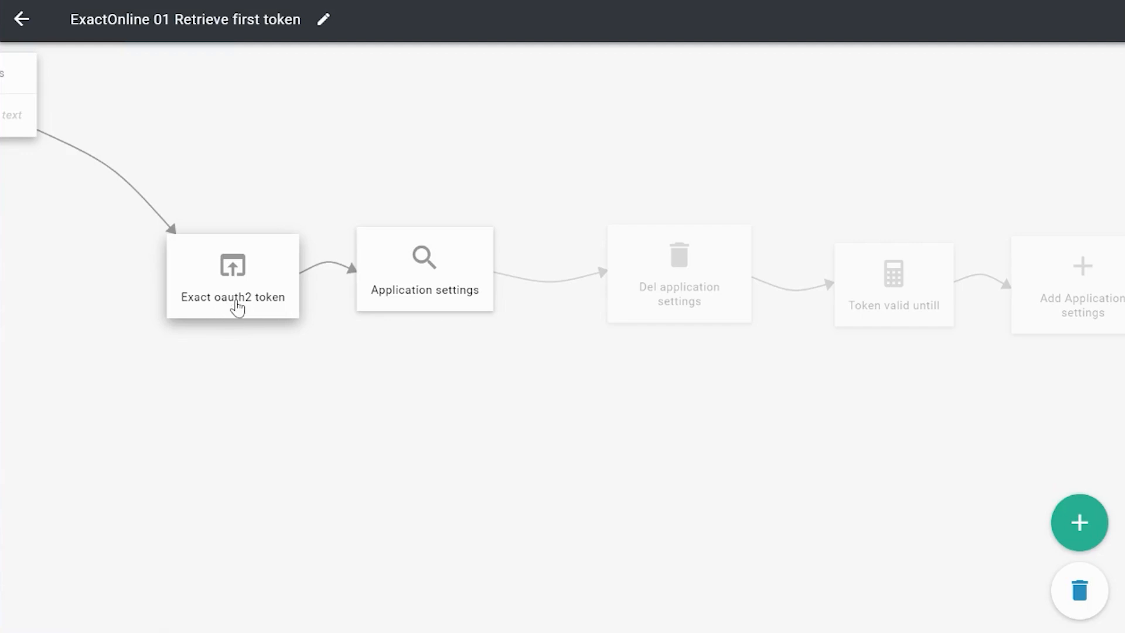
pyautogui.moveTo(519, 399); pyautogui.dragTo(315, 372)
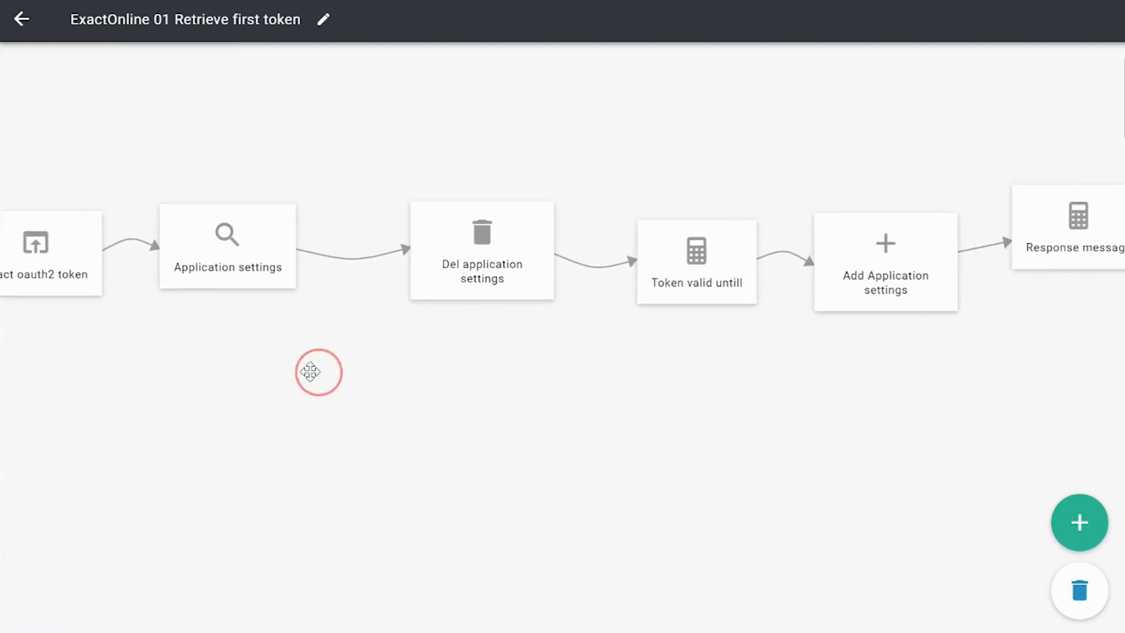
pyautogui.moveTo(866, 380); pyautogui.dragTo(543, 379)
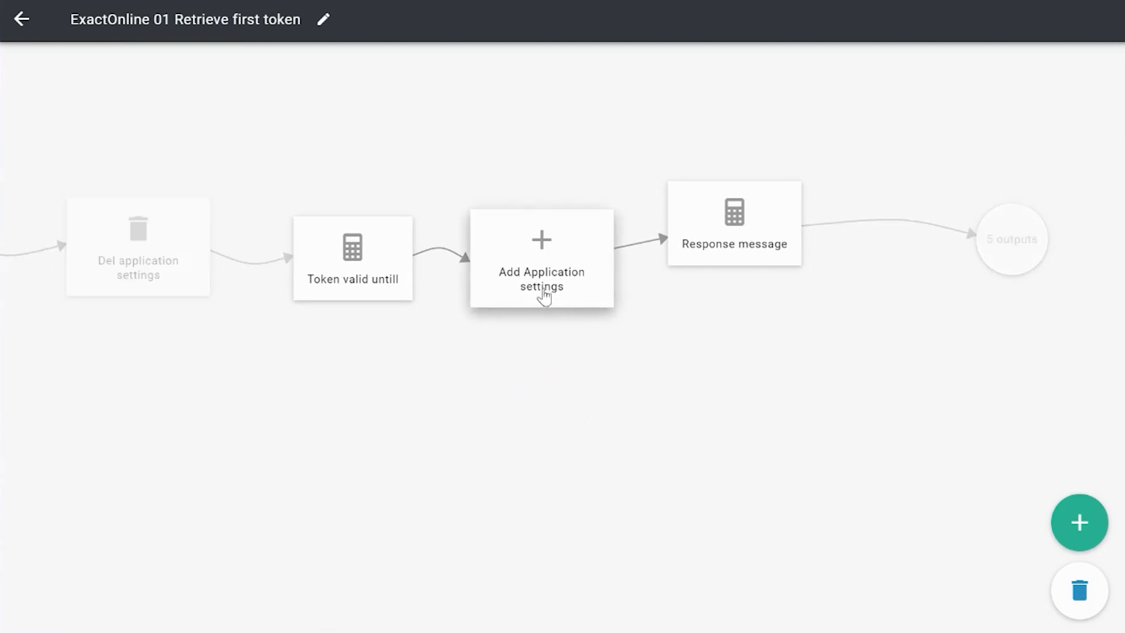
pyautogui.moveTo(276, 409); pyautogui.dragTo(620, 391)
pyautogui.click(22, 19)
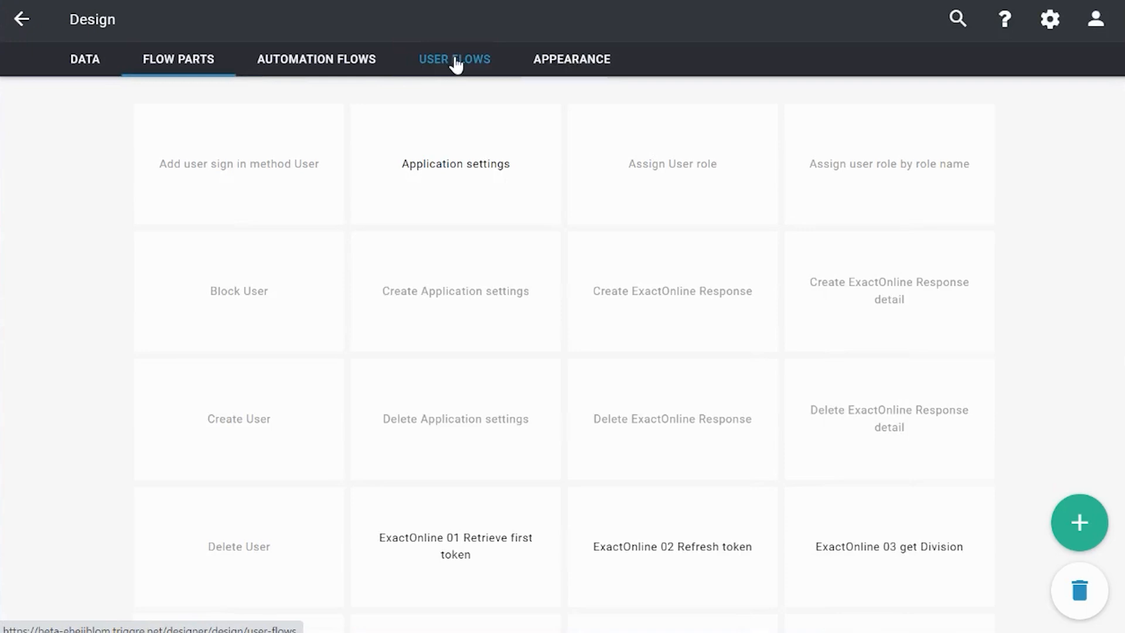
# Step: Review the How to user flow from the How to page to the Result of Get Division page
pyautogui.click(456, 65)
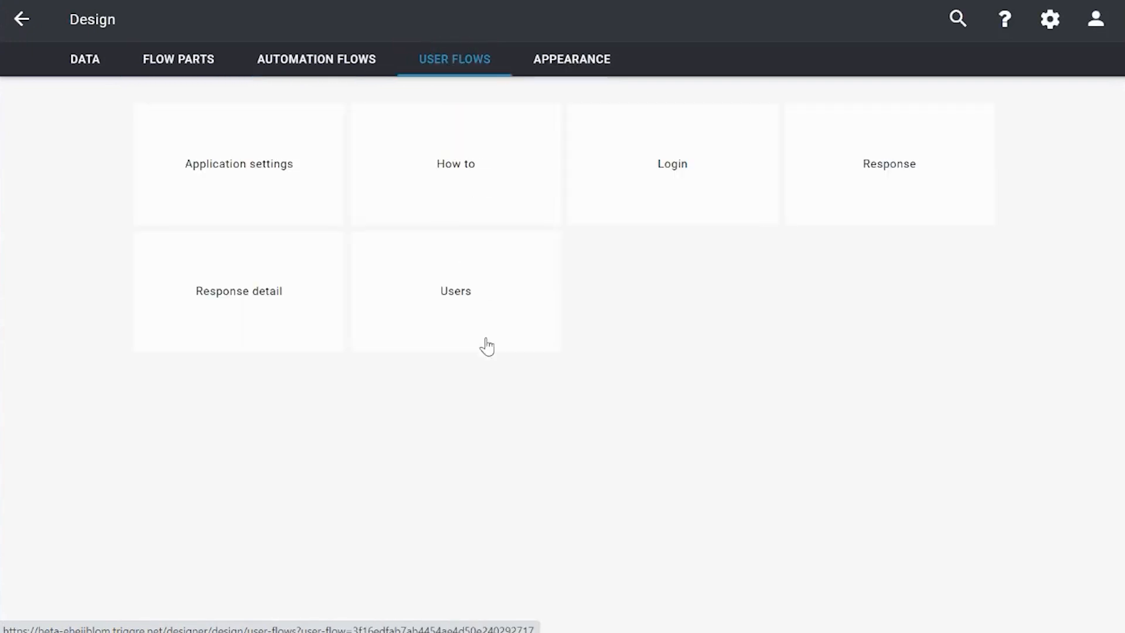
pyautogui.click(537, 205)
pyautogui.moveTo(673, 467); pyautogui.dragTo(319, 397)
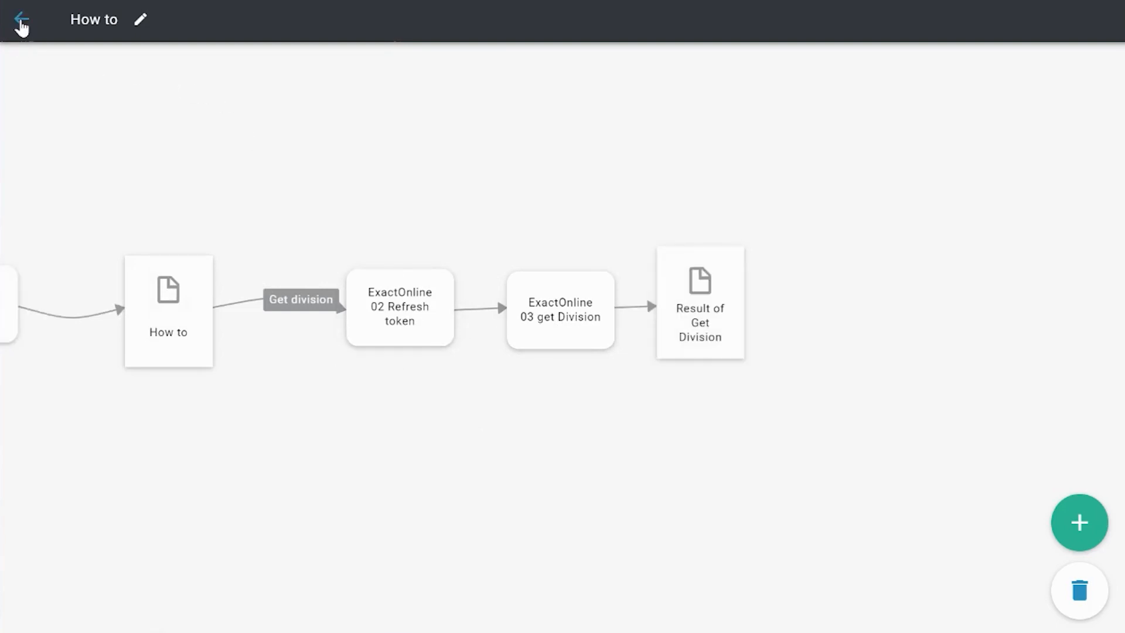
pyautogui.click(21, 22)
# Step: Open the ExactOnline 02 Refresh token flow part and examine its token validity check and refresh branch
pyautogui.click(166, 57)
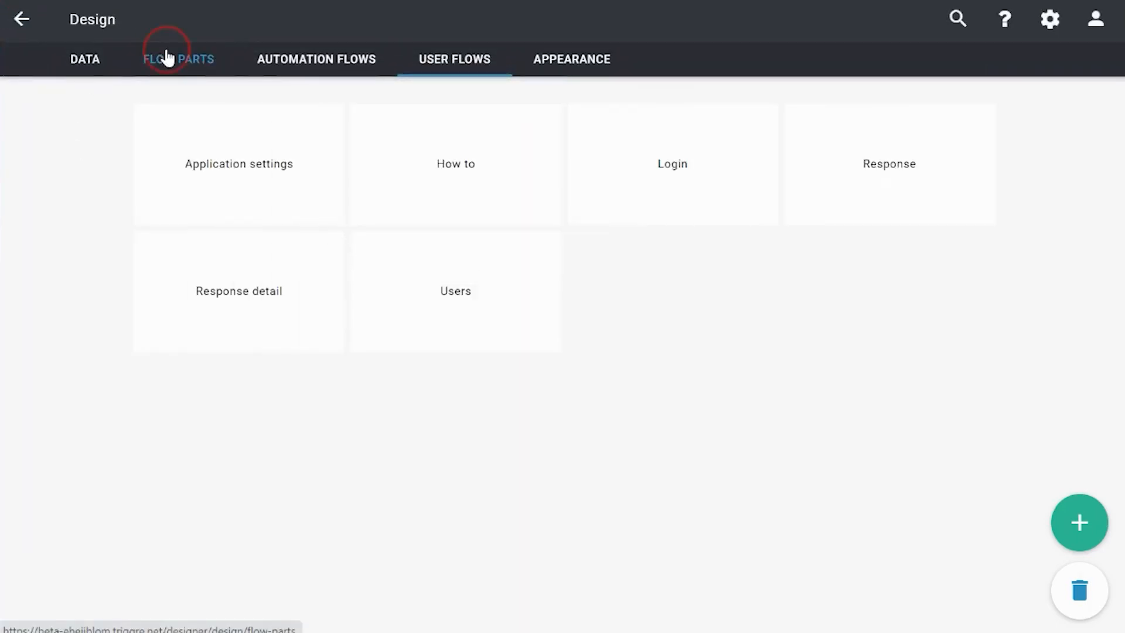
pyautogui.scroll(-3, 153, 434)
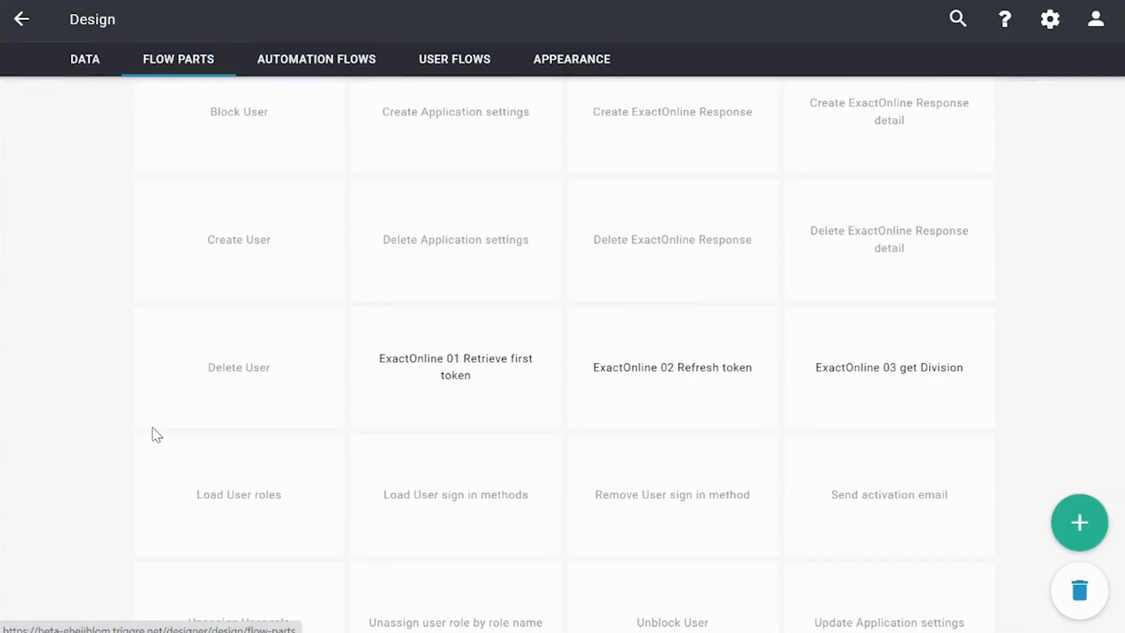
pyautogui.click(649, 392)
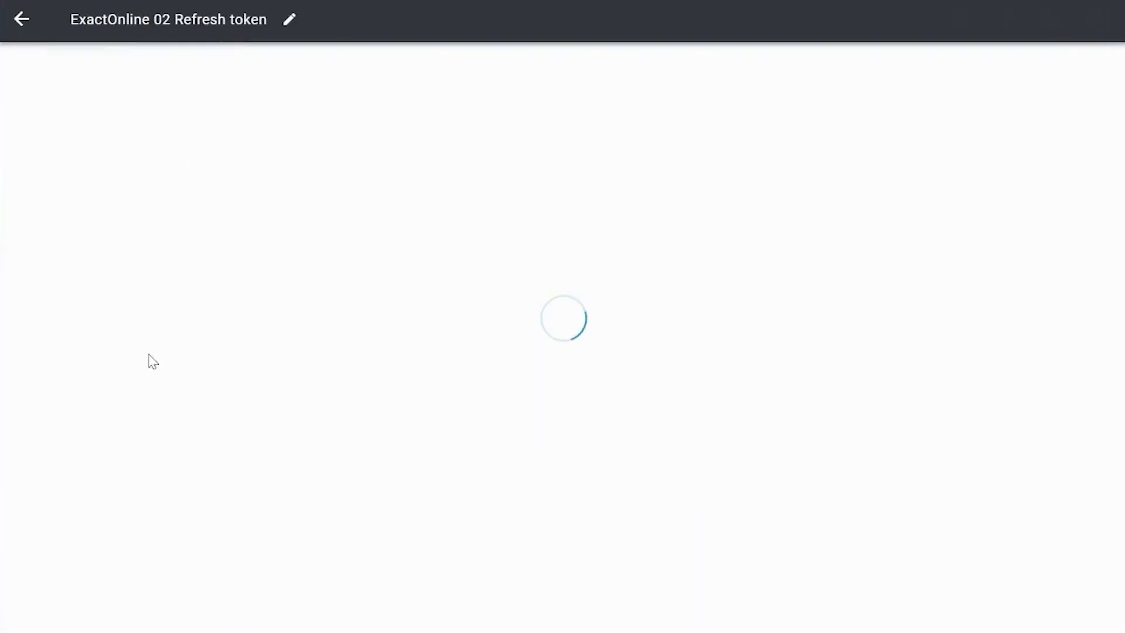
pyautogui.moveTo(439, 423); pyautogui.dragTo(221, 313)
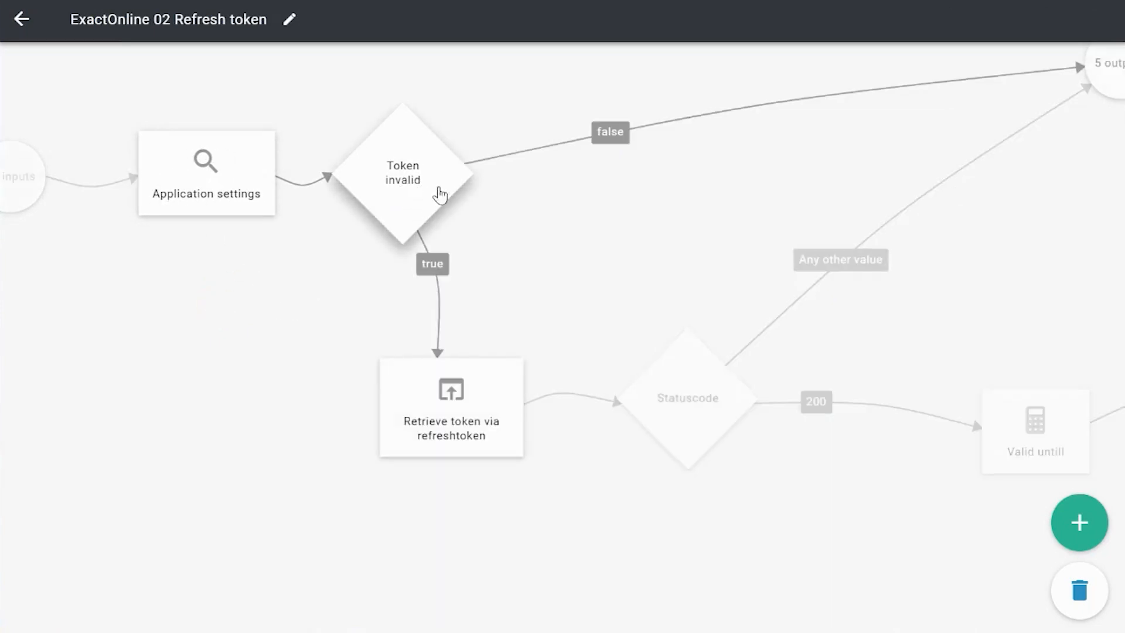
# Step: Examine the refresh flow from the Statuscode check through Valid untill to Save new tokens and return to the flow parts overview
pyautogui.moveTo(597, 261); pyautogui.dragTo(417, 273)
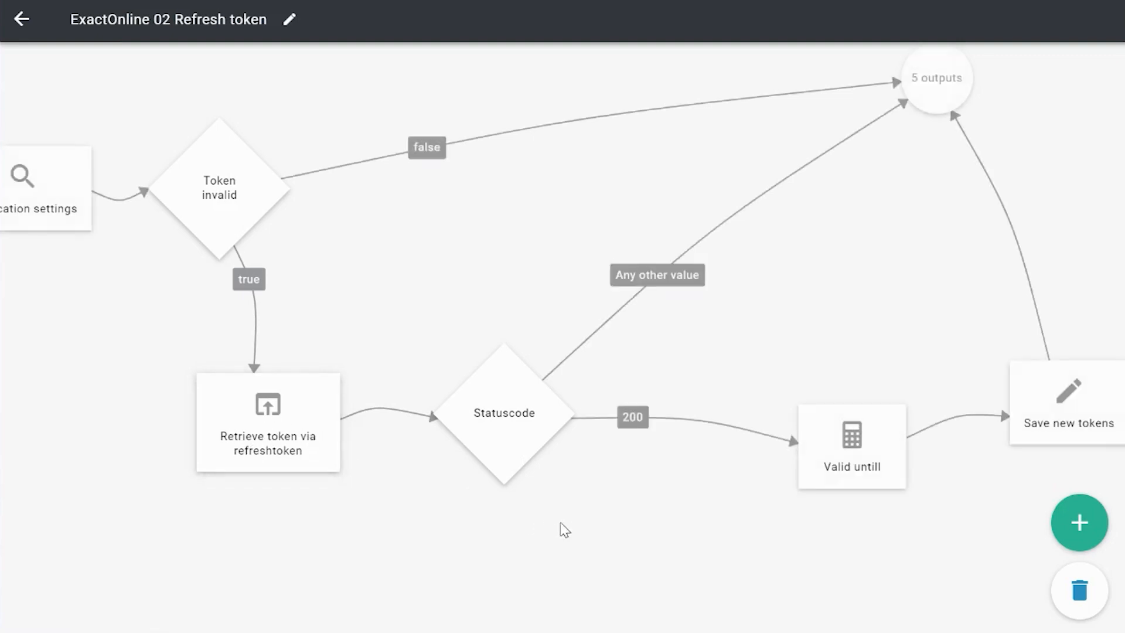
pyautogui.moveTo(567, 523); pyautogui.dragTo(367, 490)
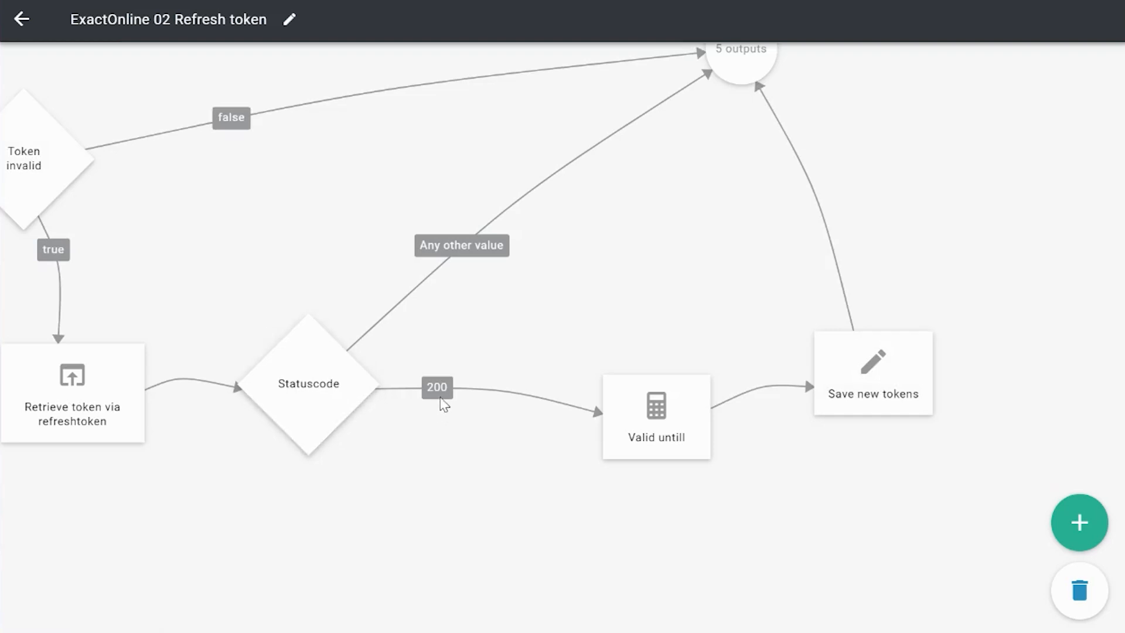
pyautogui.moveTo(589, 508); pyautogui.dragTo(422, 489)
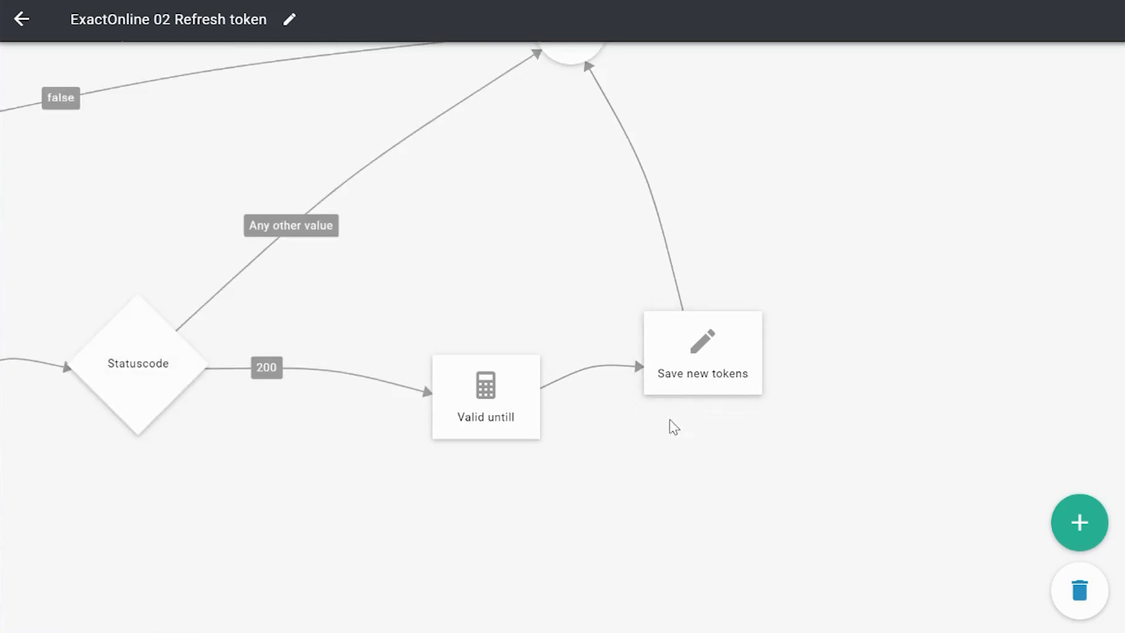
pyautogui.click(21, 19)
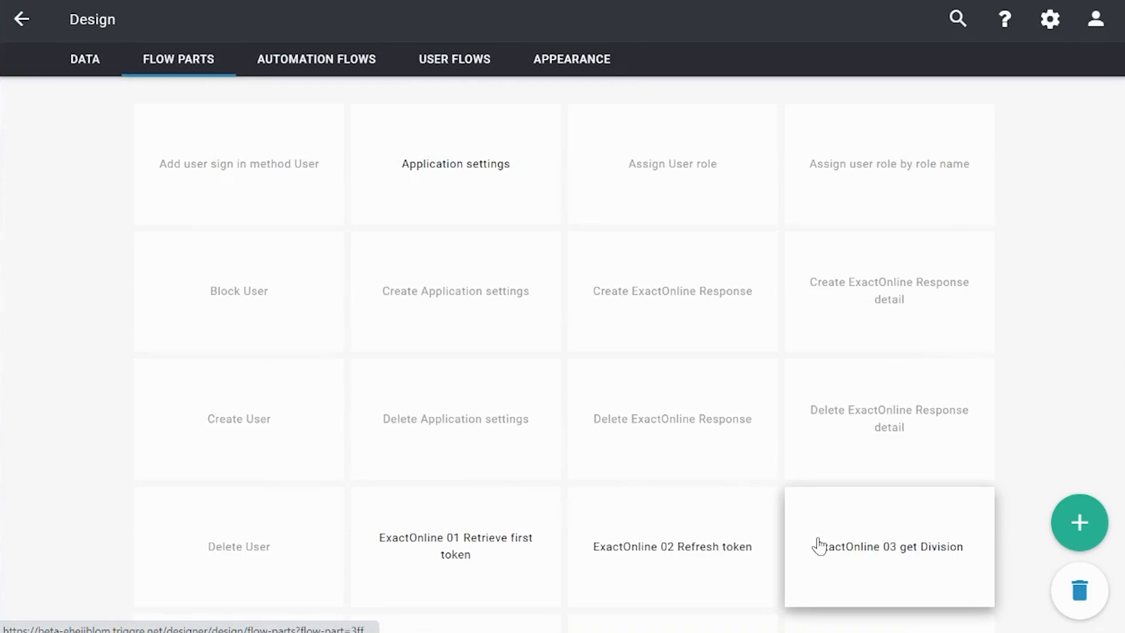
# Step: Open the ExactOnline 03 get Division flow part, examine its steps from Application settings to the outputs, and return to the overview
pyautogui.click(834, 588)
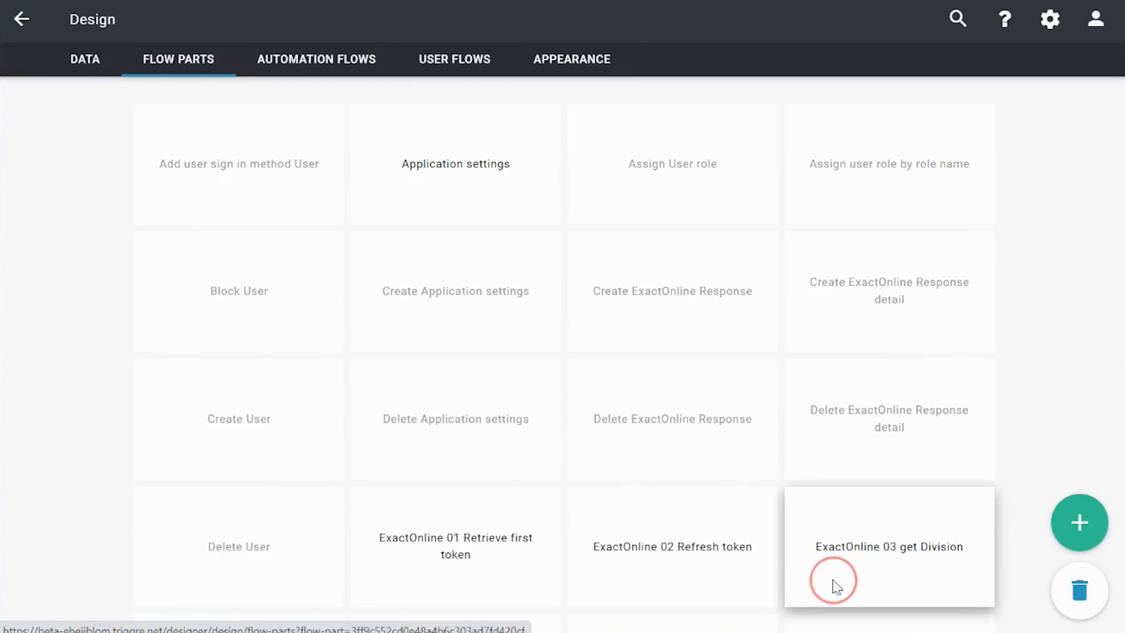
pyautogui.moveTo(661, 469); pyautogui.dragTo(502, 469)
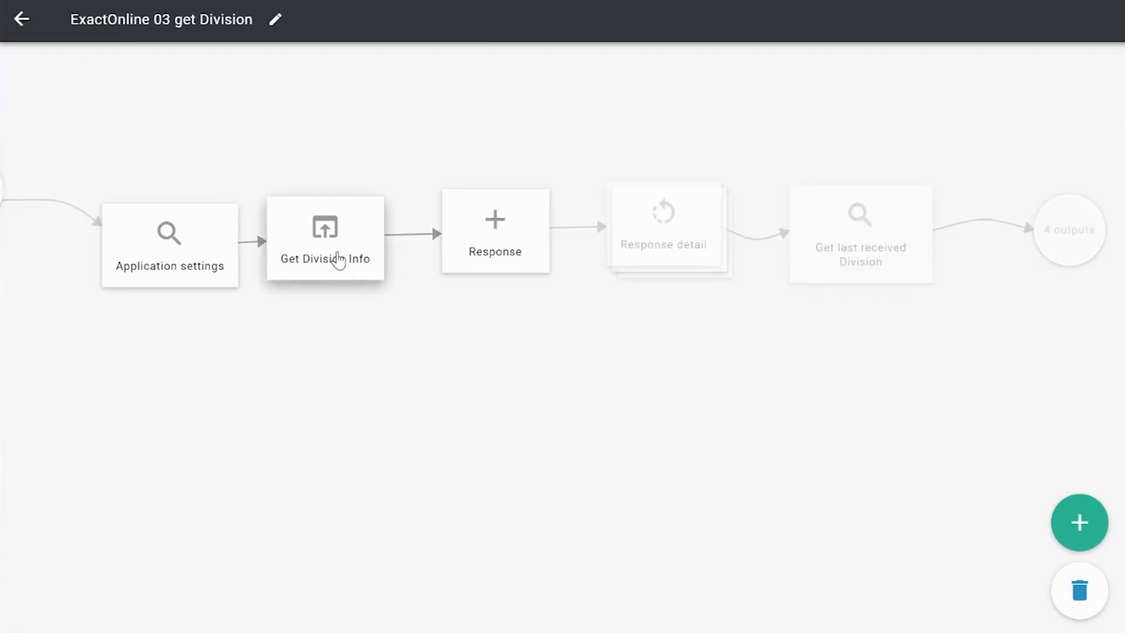
pyautogui.moveTo(577, 377); pyautogui.dragTo(419, 378)
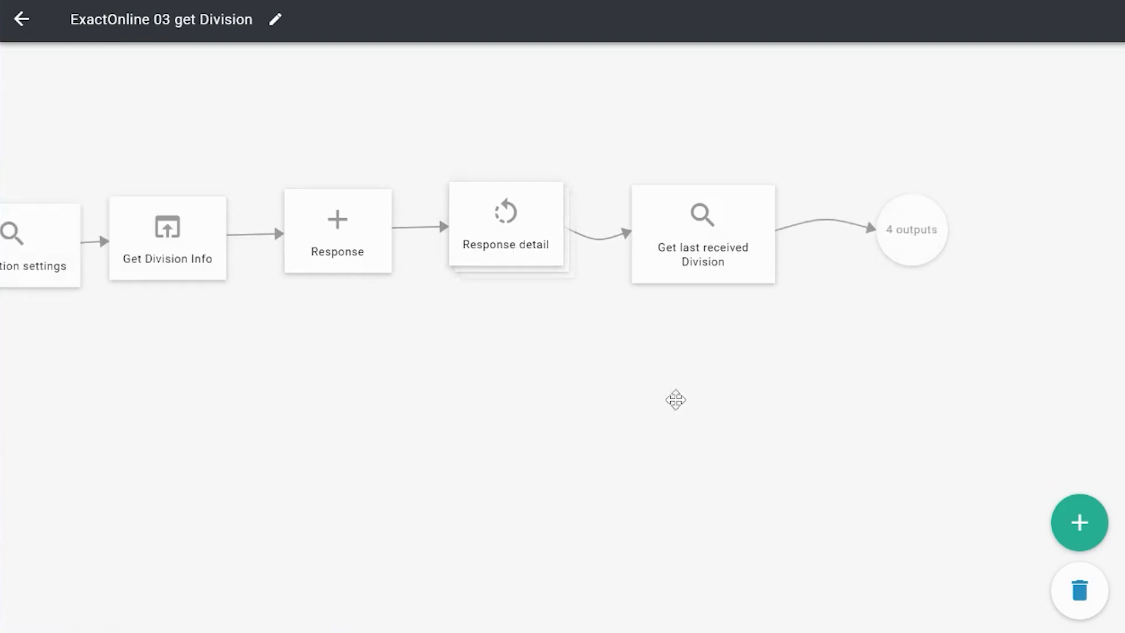
pyautogui.moveTo(674, 407); pyautogui.dragTo(600, 407)
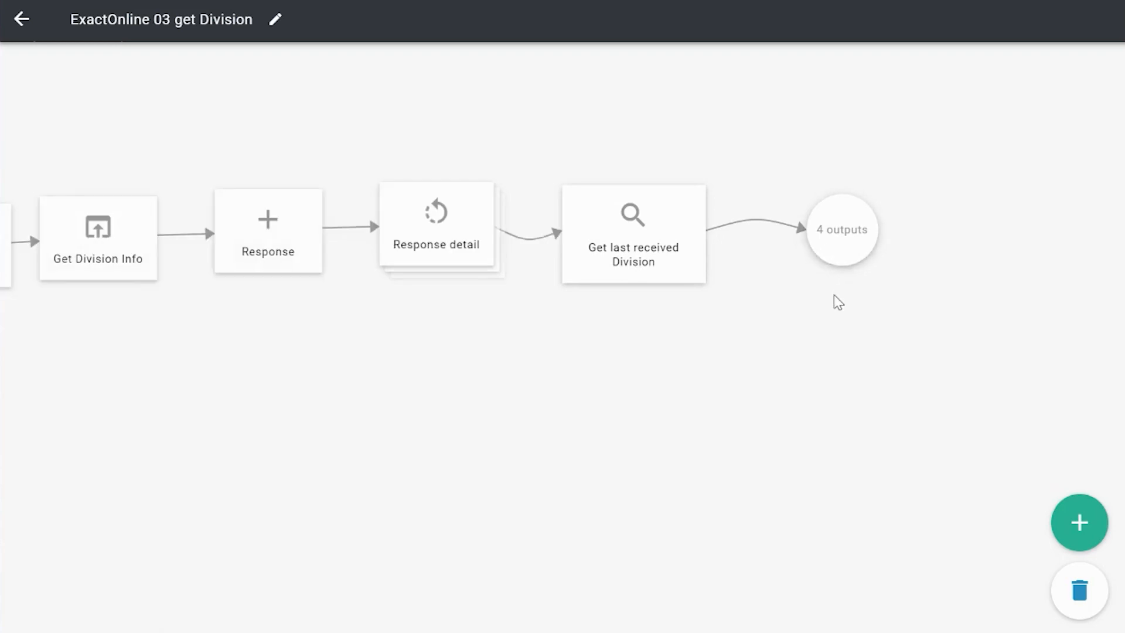
pyautogui.moveTo(184, 380); pyautogui.dragTo(386, 394)
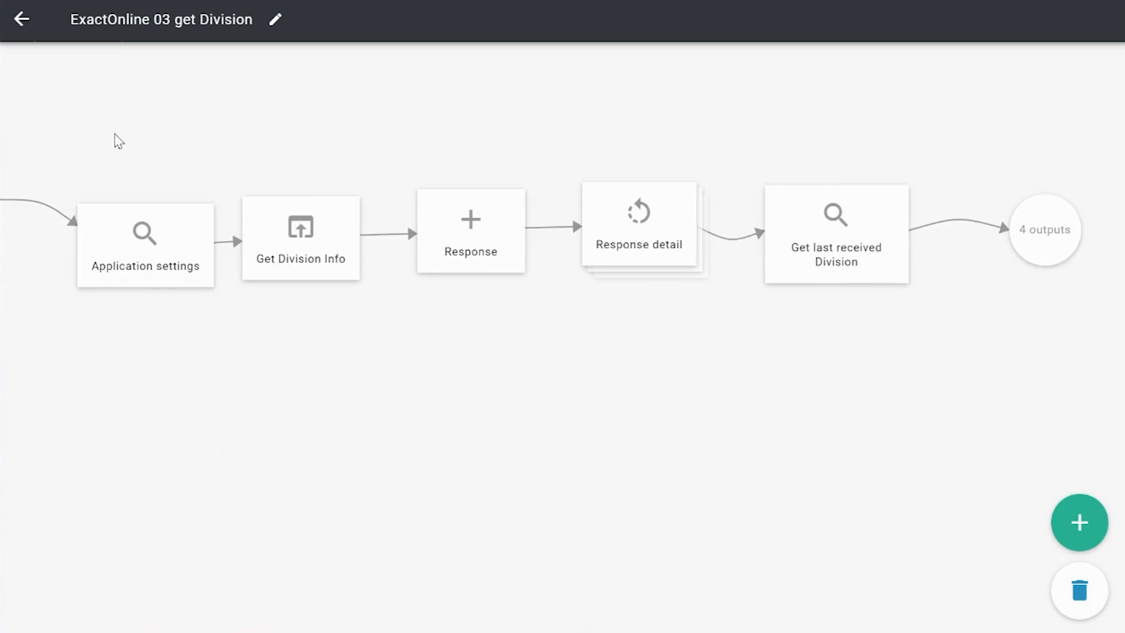
pyautogui.moveTo(114, 135); pyautogui.dragTo(146, 139)
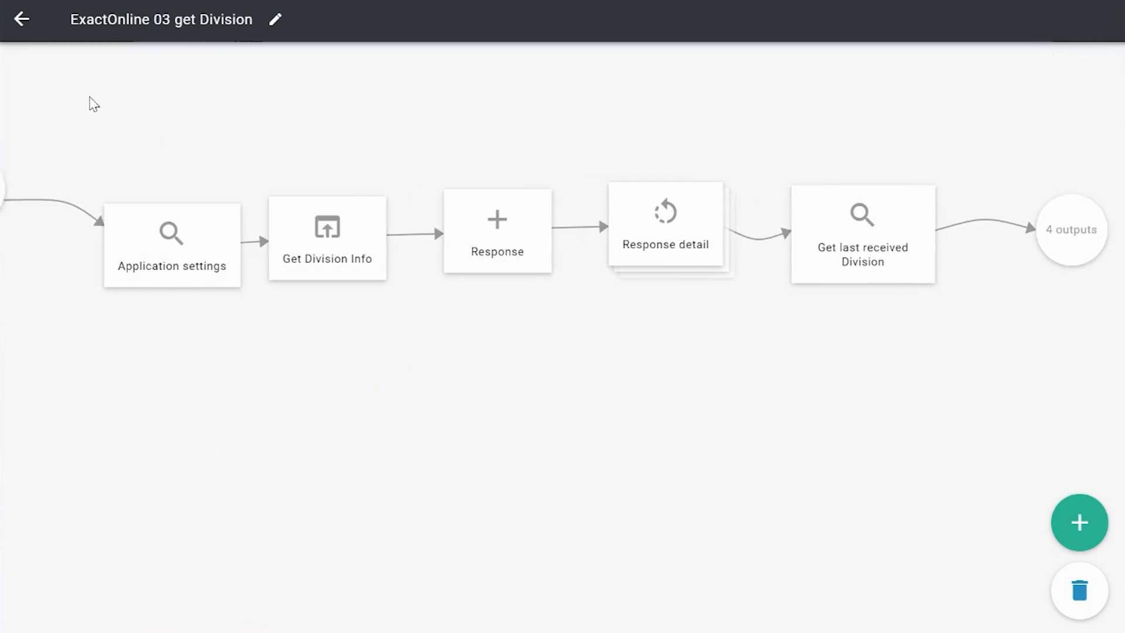
pyautogui.click(21, 19)
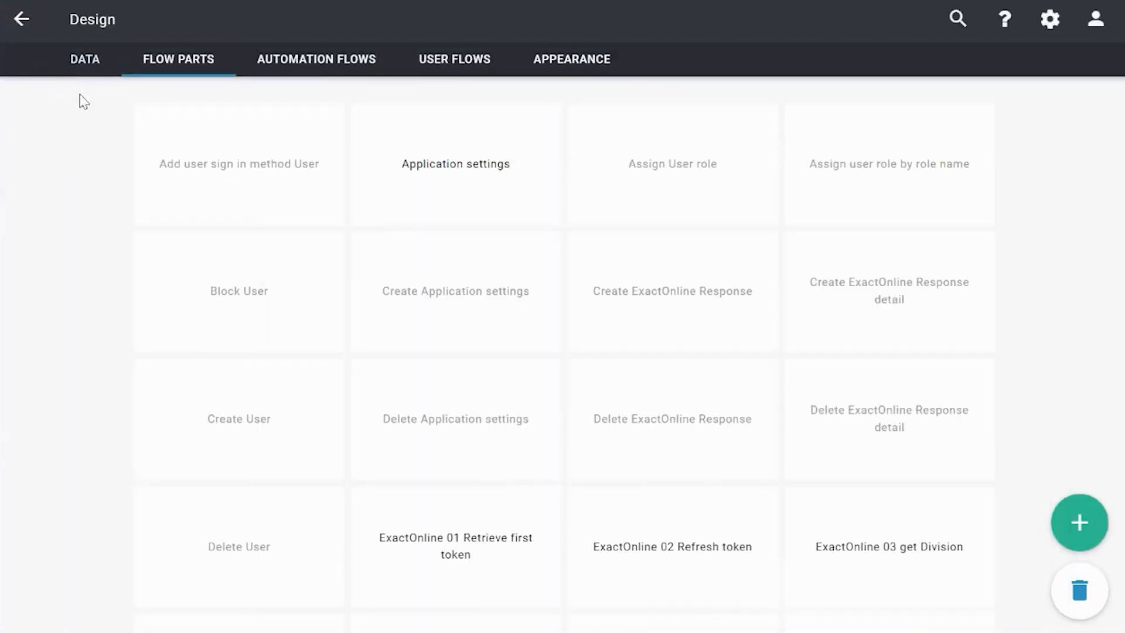
# Step: Reopen the ExactOnline 01 Retrieve first token flow part
pyautogui.scroll(-3, 82, 273)
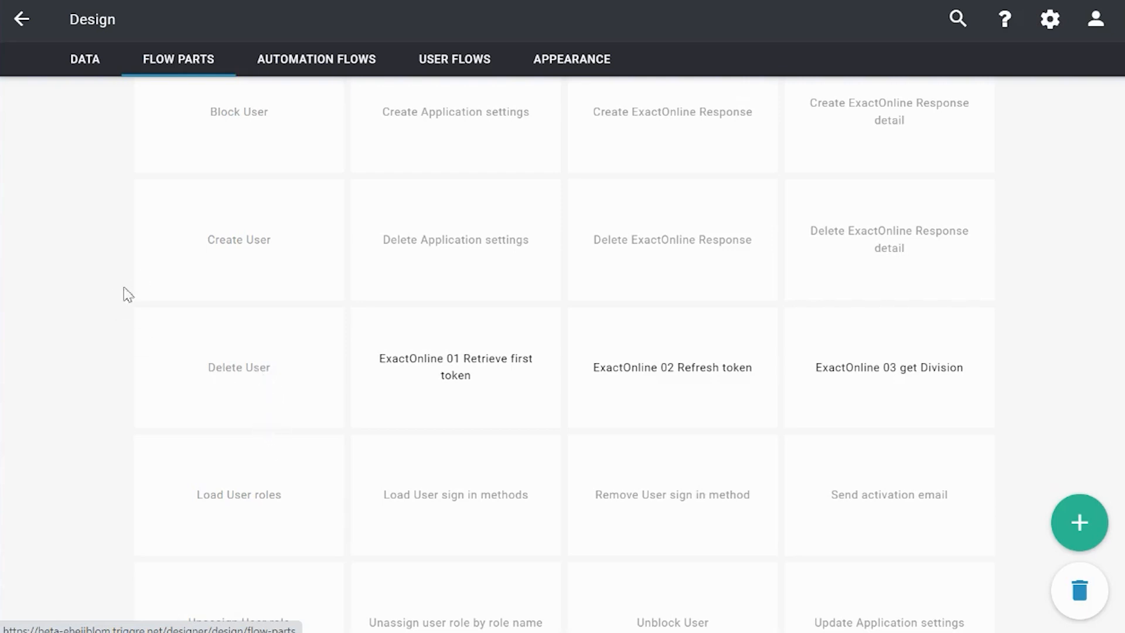
pyautogui.click(481, 386)
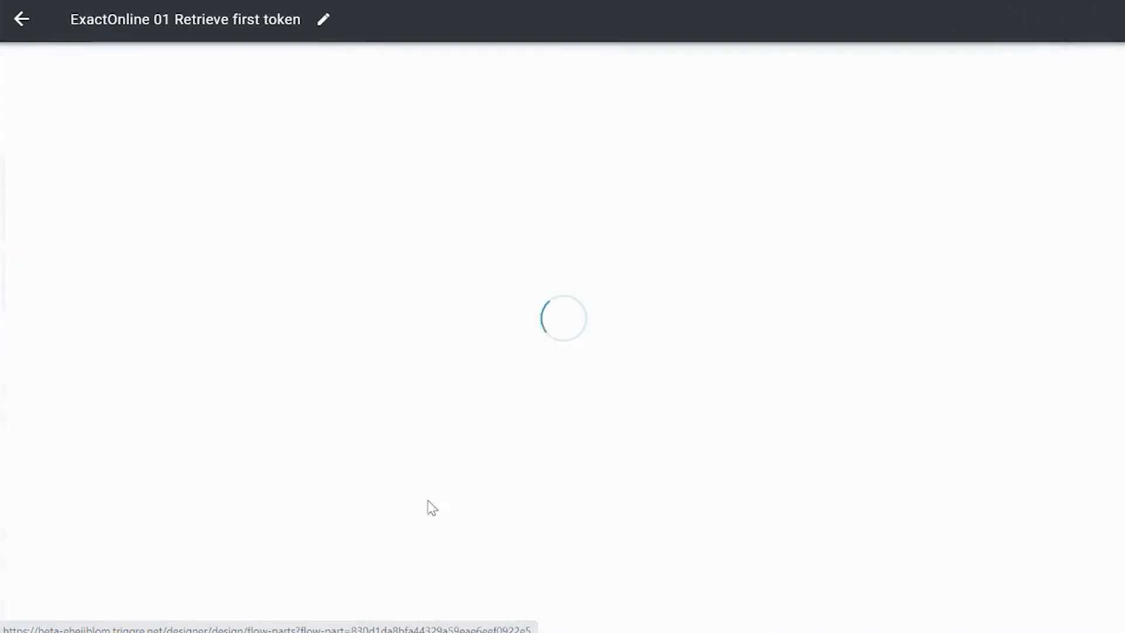
pyautogui.moveTo(510, 485); pyautogui.dragTo(412, 447)
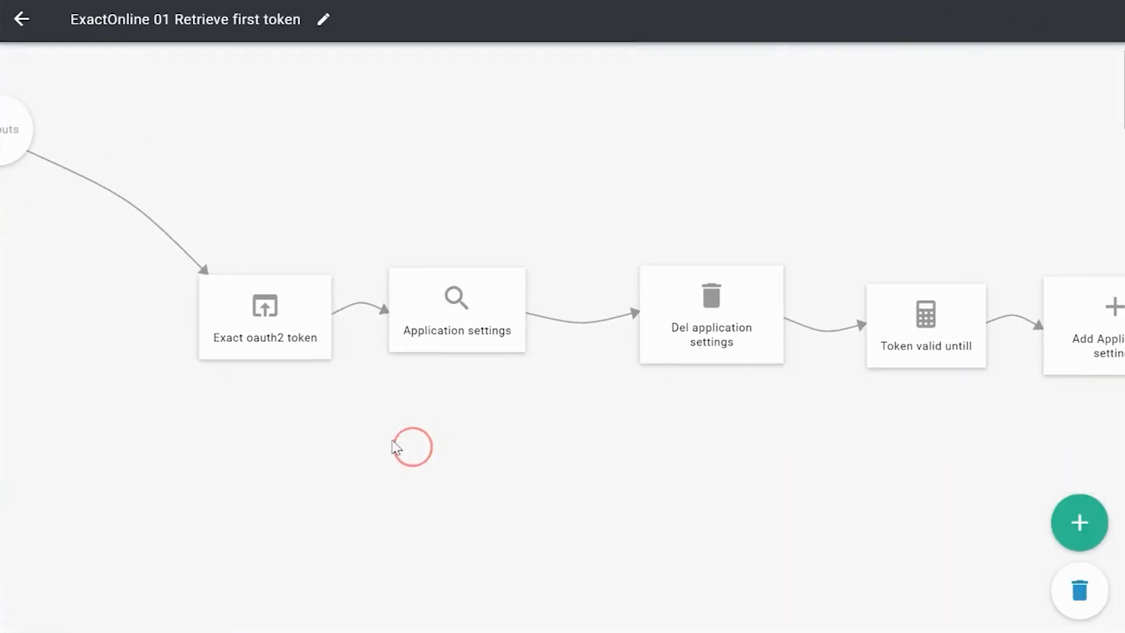
# Step: Open the Exact oauth2 token step and review its URL, request type, authentication type and the data sent to the Web API
pyautogui.click(303, 345)
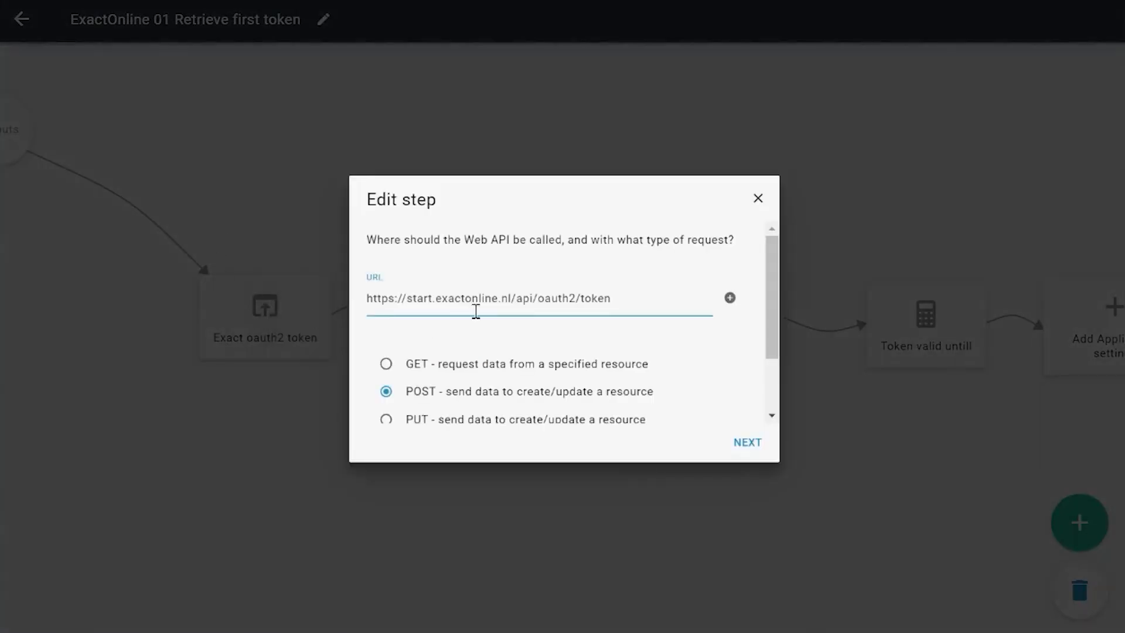
pyautogui.moveTo(520, 303); pyautogui.dragTo(389, 299)
pyautogui.click(604, 330)
pyautogui.click(751, 446)
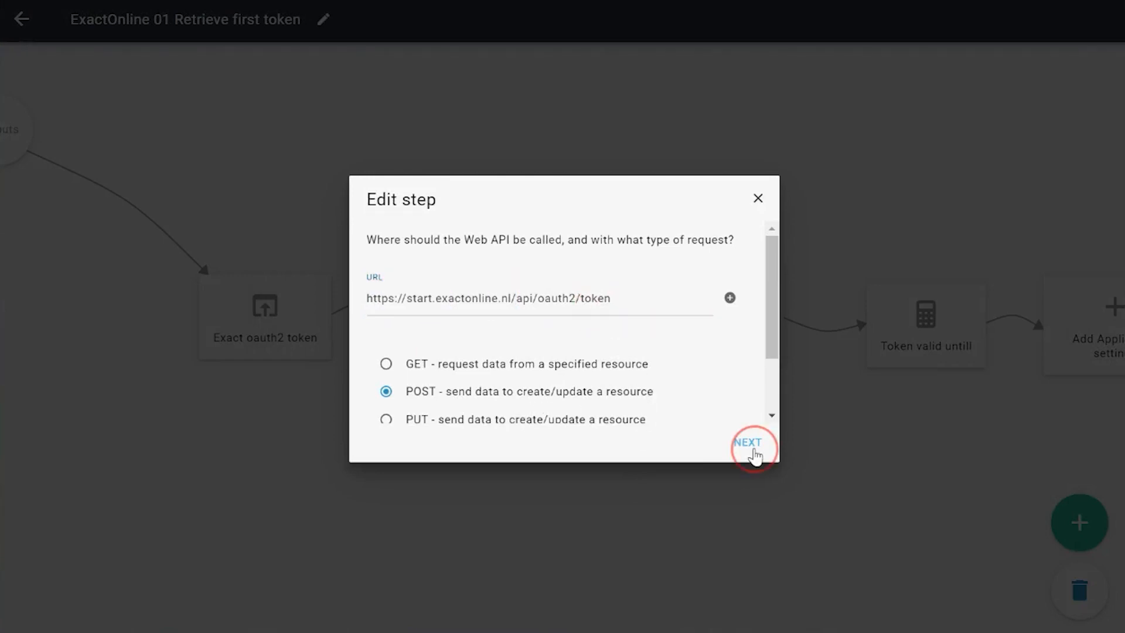
pyautogui.click(747, 448)
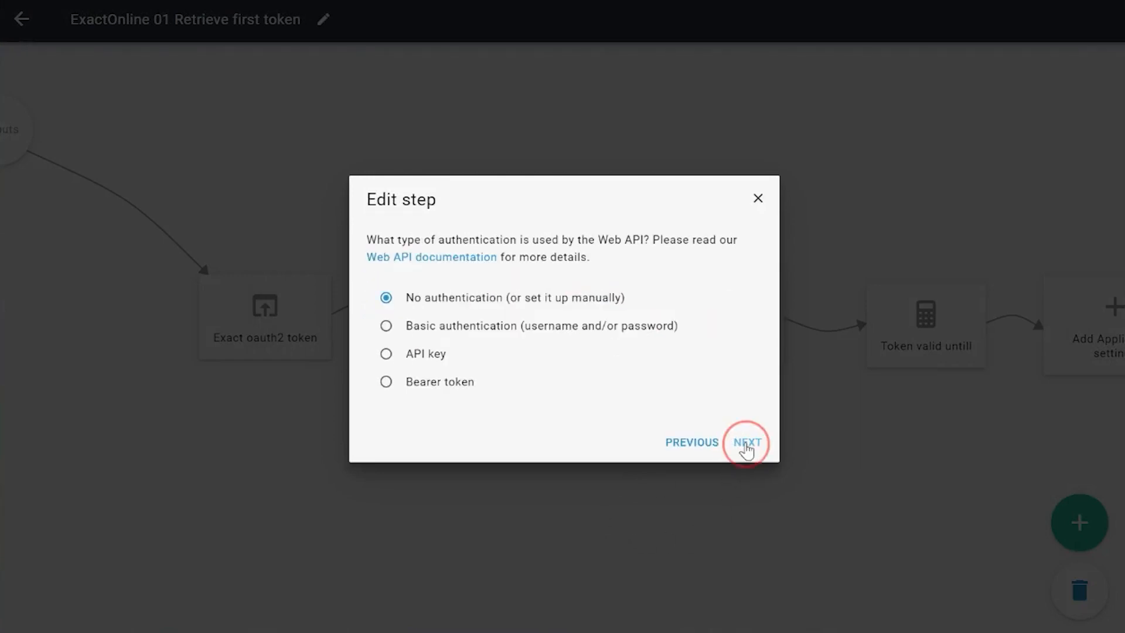
pyautogui.click(748, 449)
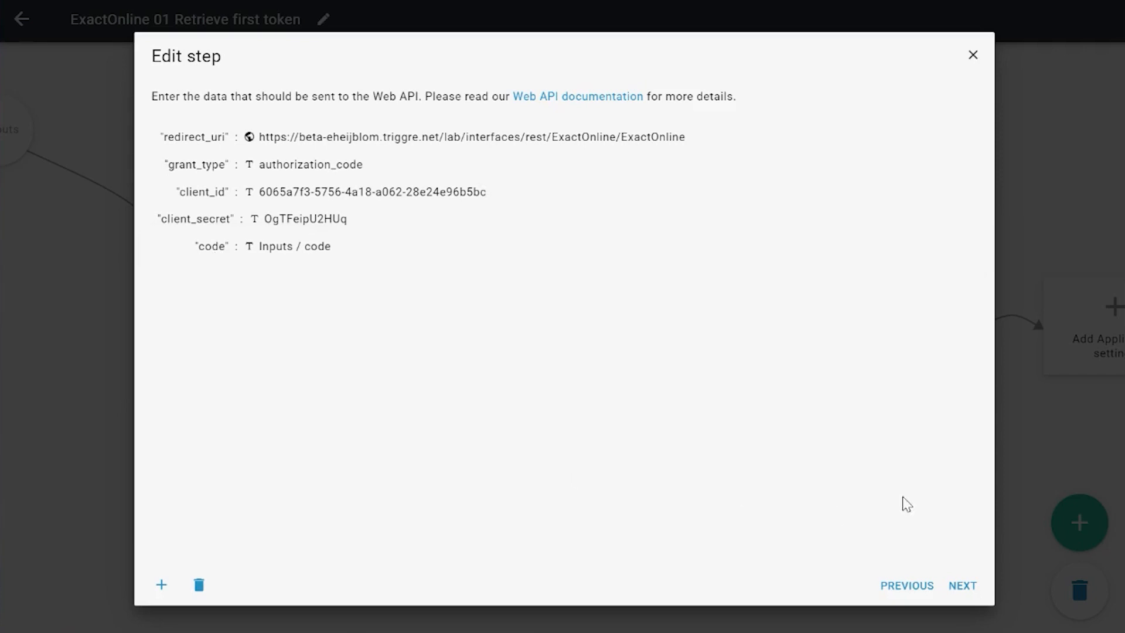
# Step: Review the Exact oauth2 token step's query parameters, received data fields and name, and finish the step dialog
pyautogui.click(978, 595)
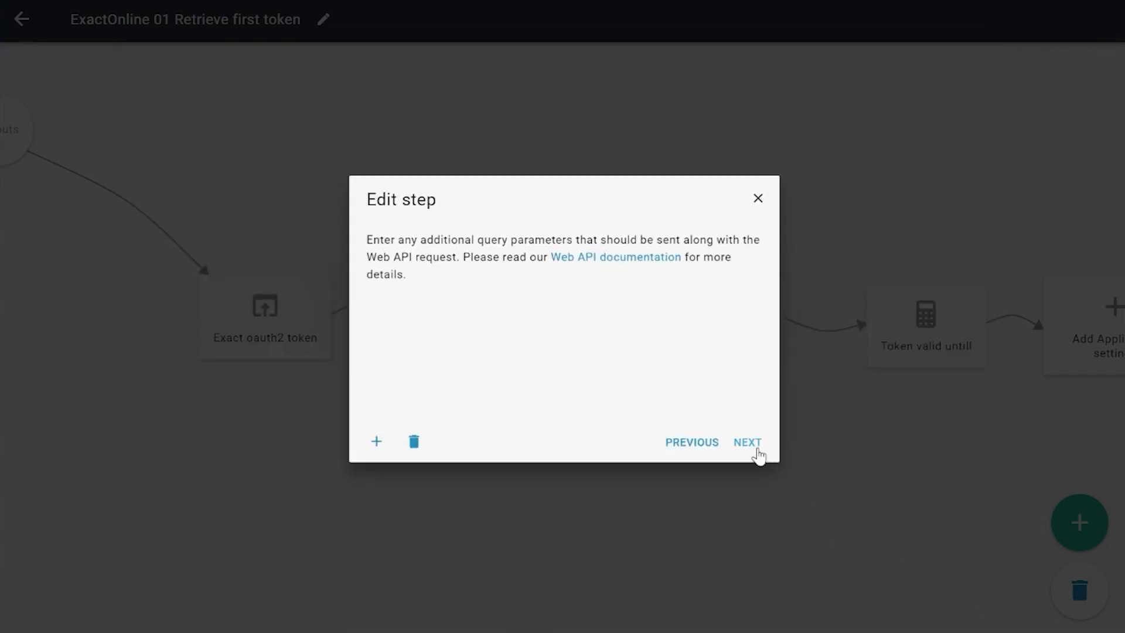
pyautogui.click(748, 443)
pyautogui.click(755, 445)
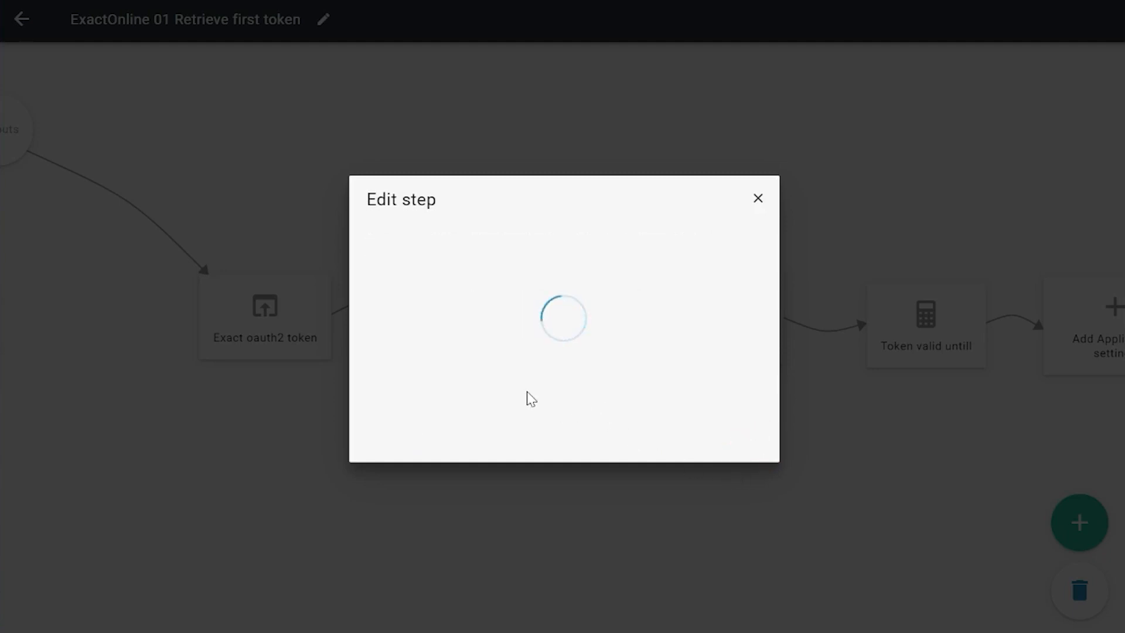
pyautogui.click(748, 444)
pyautogui.click(755, 446)
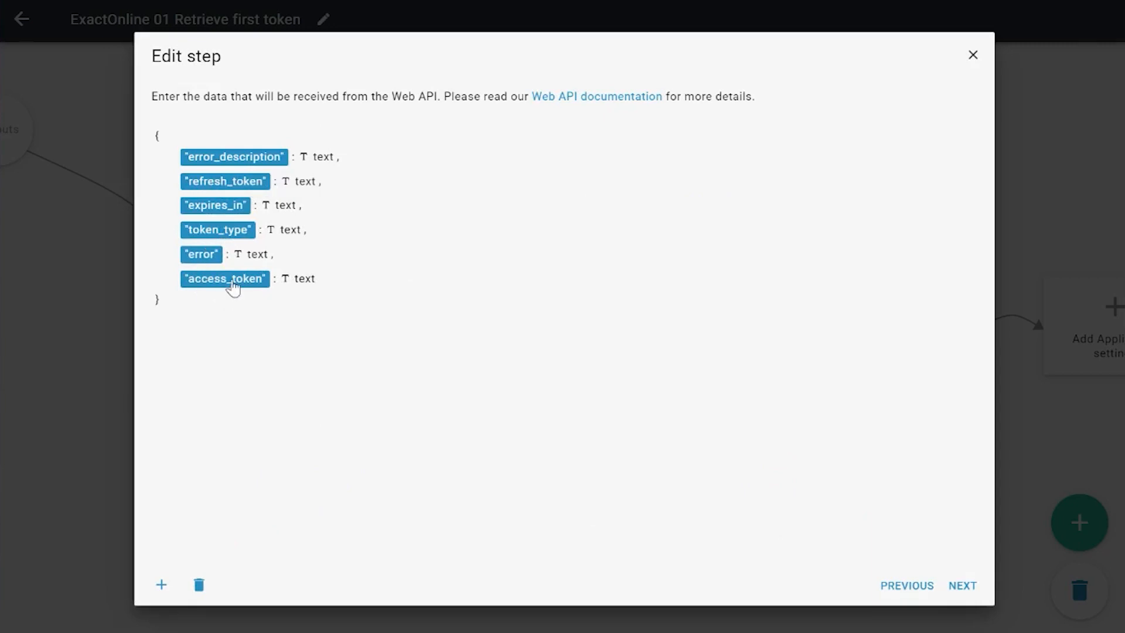
pyautogui.click(976, 588)
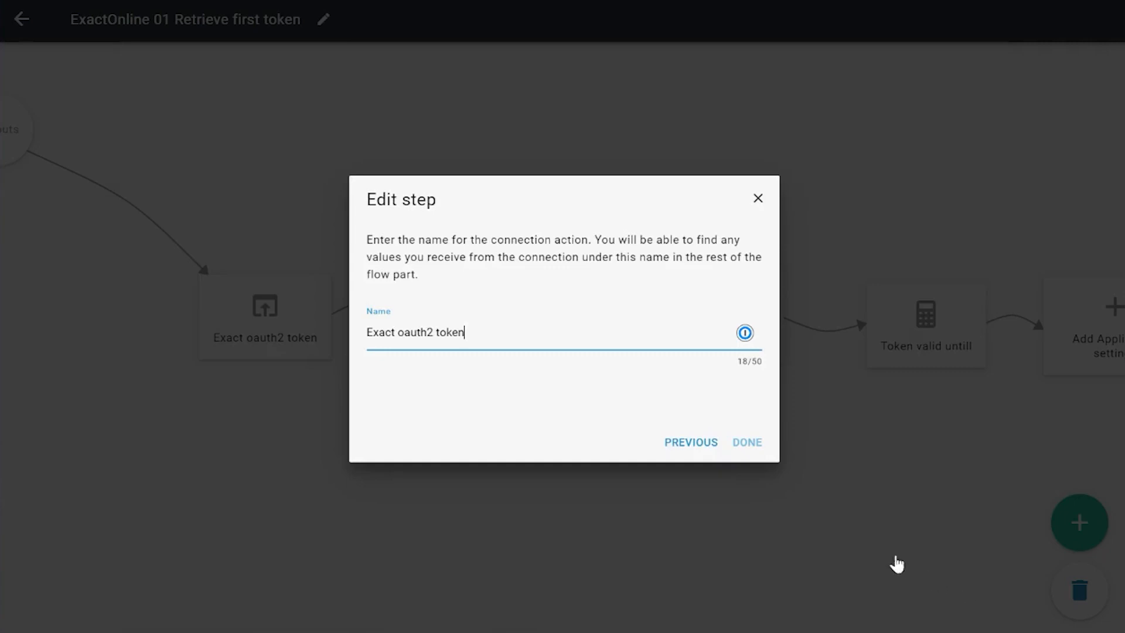
pyautogui.click(741, 447)
# Step: Inspect the calculation in the Token valid untill step and close it
pyautogui.moveTo(844, 447); pyautogui.dragTo(414, 432)
pyautogui.moveTo(494, 432); pyautogui.dragTo(383, 421)
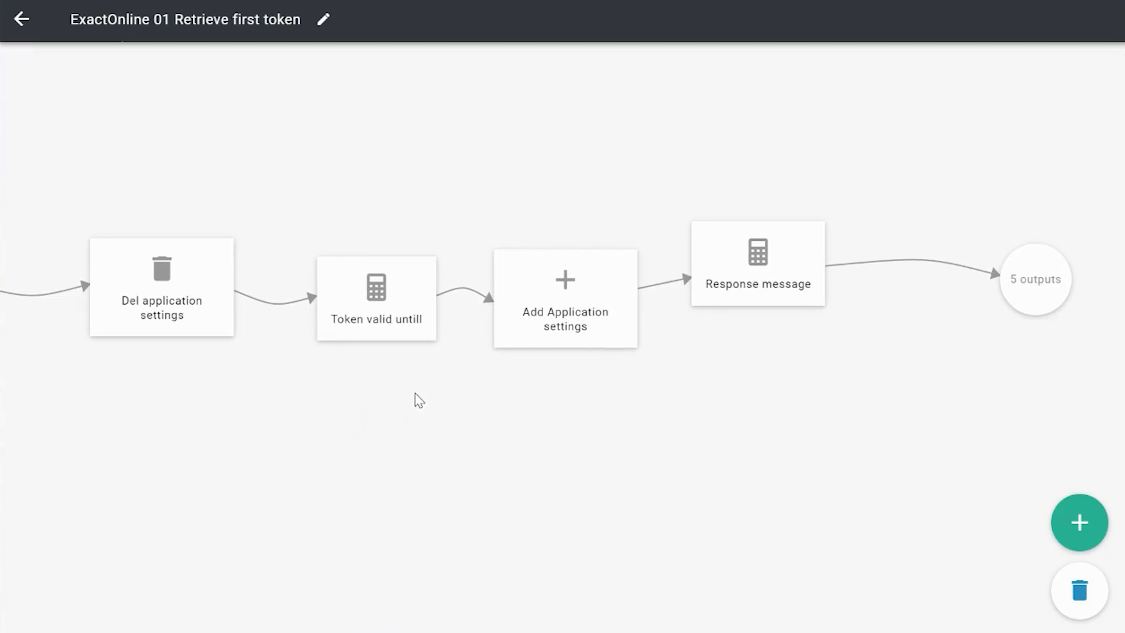
pyautogui.click(369, 330)
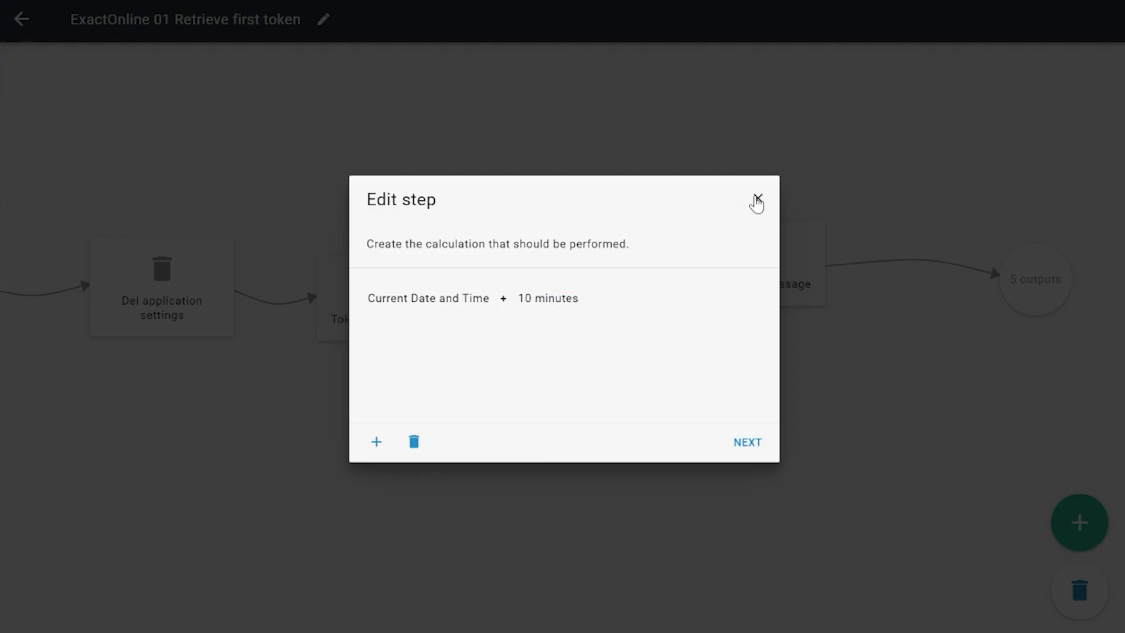
pyautogui.click(758, 200)
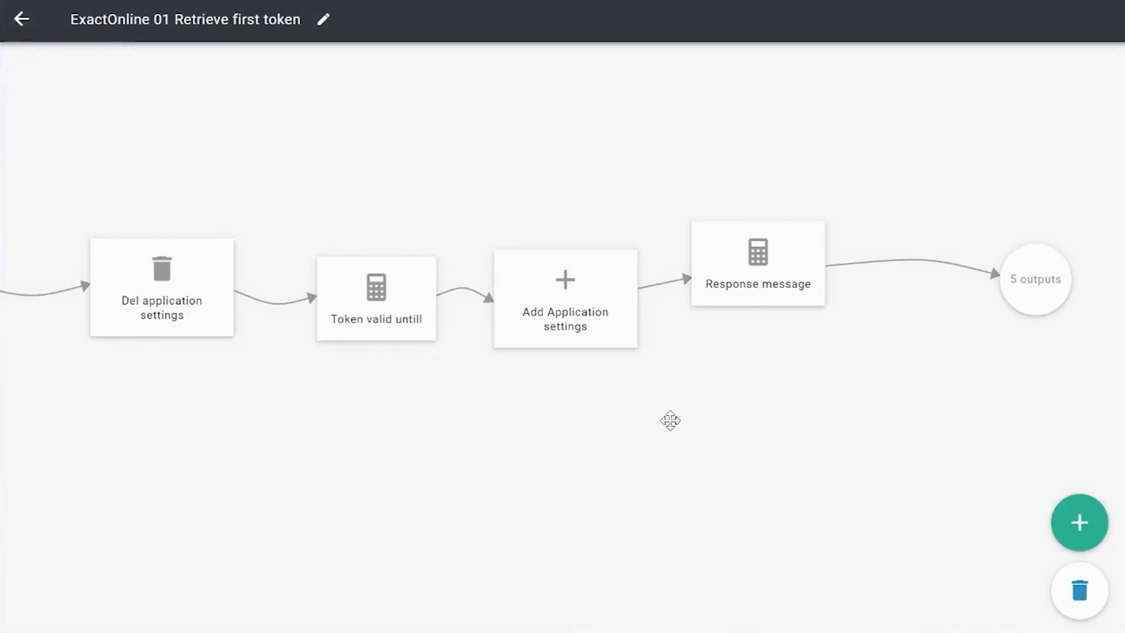
# Step: Open the Add Application settings step and review which response value fills its Access token property
pyautogui.moveTo(680, 422); pyautogui.dragTo(492, 411)
pyautogui.click(399, 326)
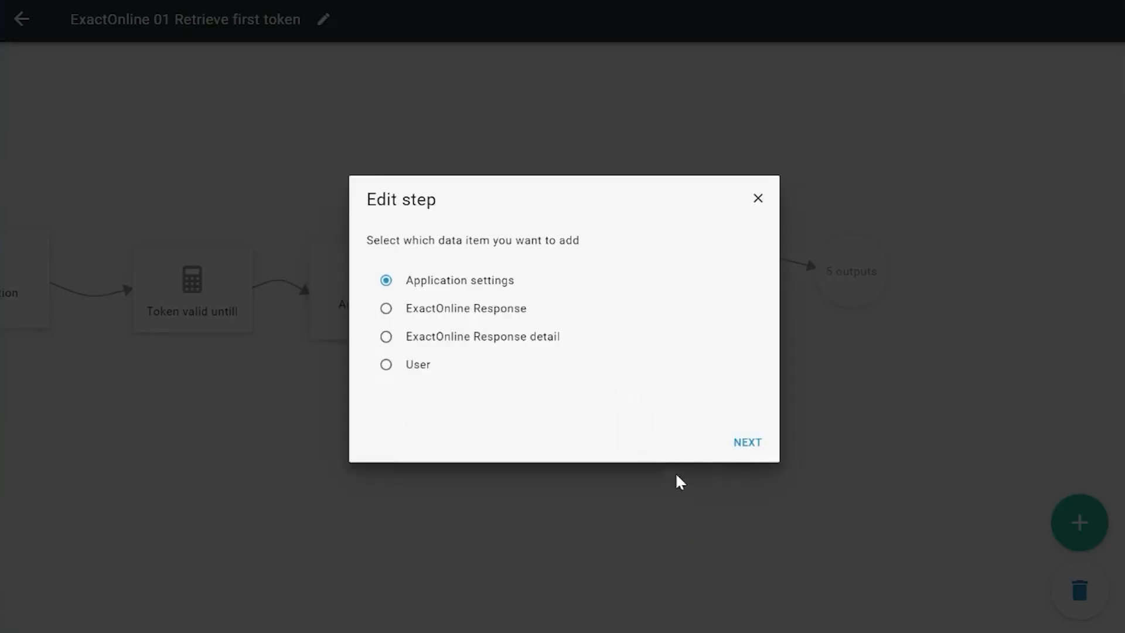
pyautogui.click(741, 441)
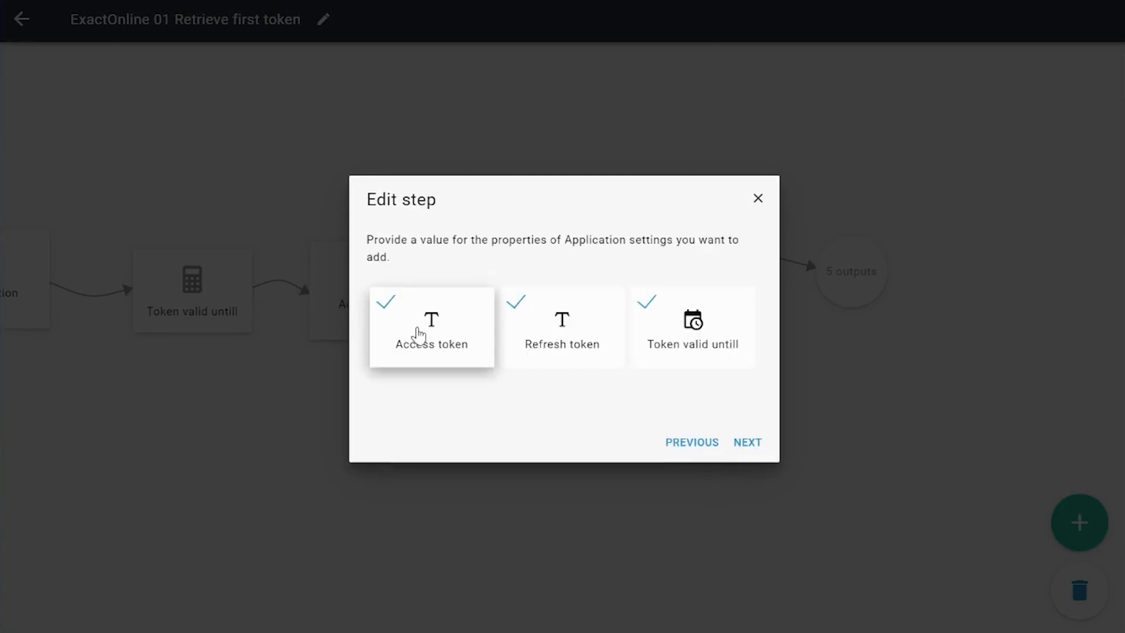
pyautogui.click(420, 340)
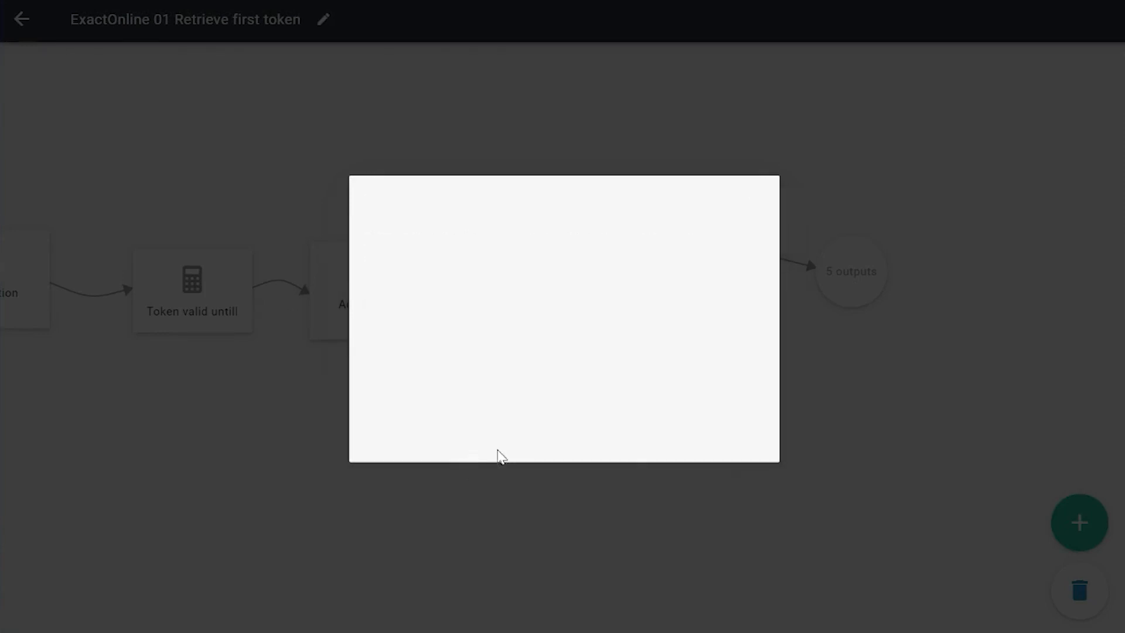
pyautogui.click(744, 446)
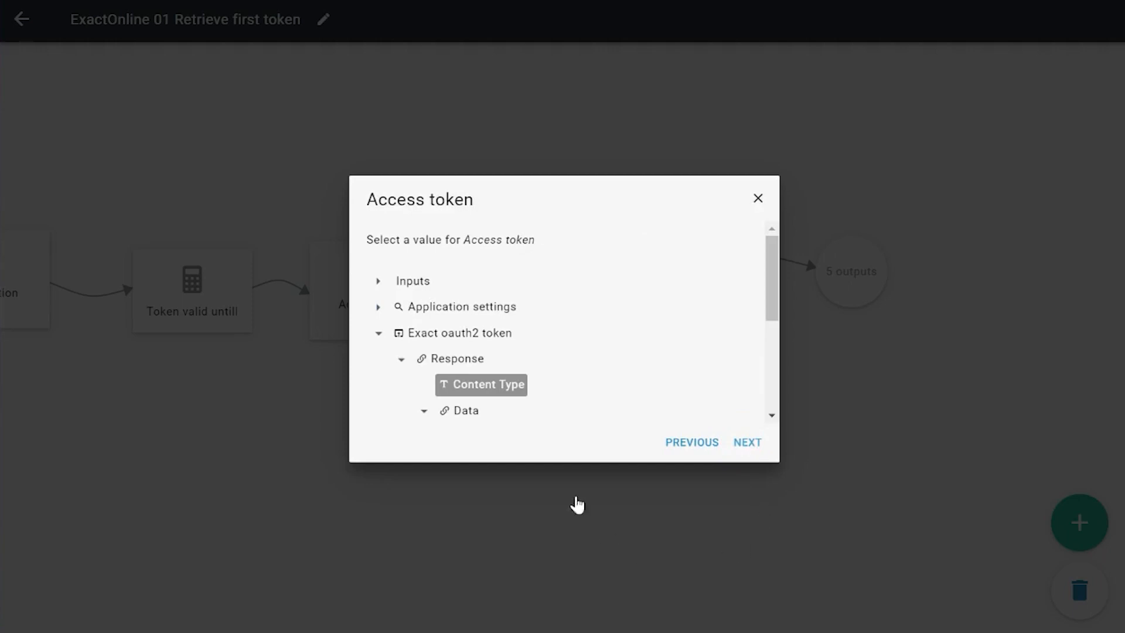
pyautogui.moveTo(772, 252); pyautogui.dragTo(778, 296)
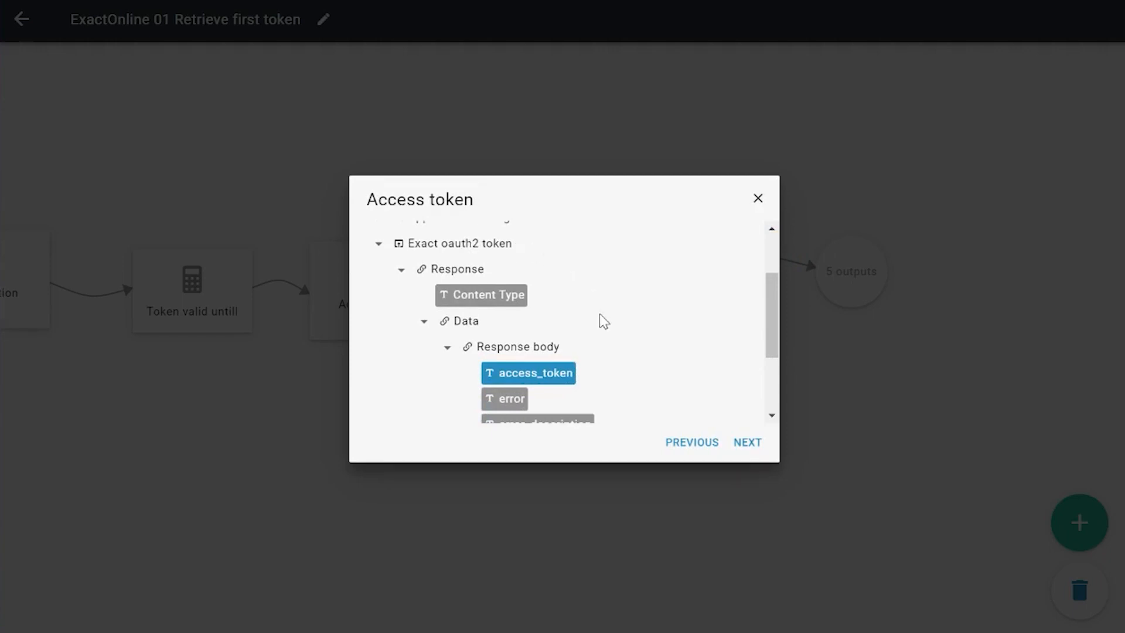
pyautogui.scroll(-2, 622, 346)
pyautogui.moveTo(774, 334); pyautogui.dragTo(777, 359)
pyautogui.click(747, 443)
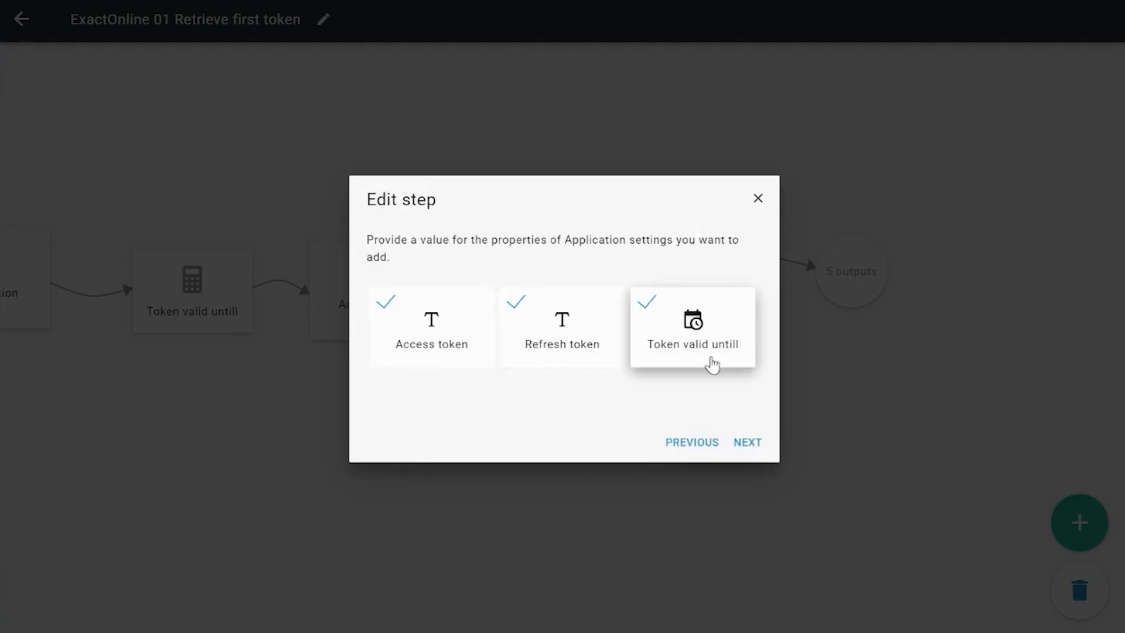
# Step: Review the value source of the Token valid untill property, finish the Add Application settings step and return to the flow parts overview
pyautogui.click(712, 365)
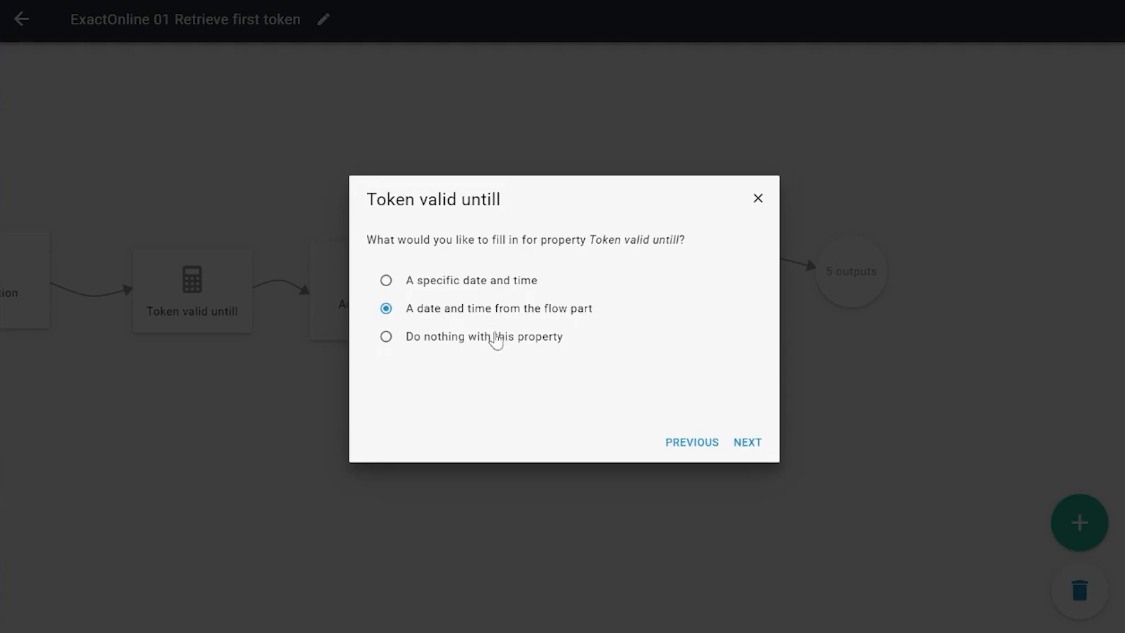
pyautogui.click(745, 442)
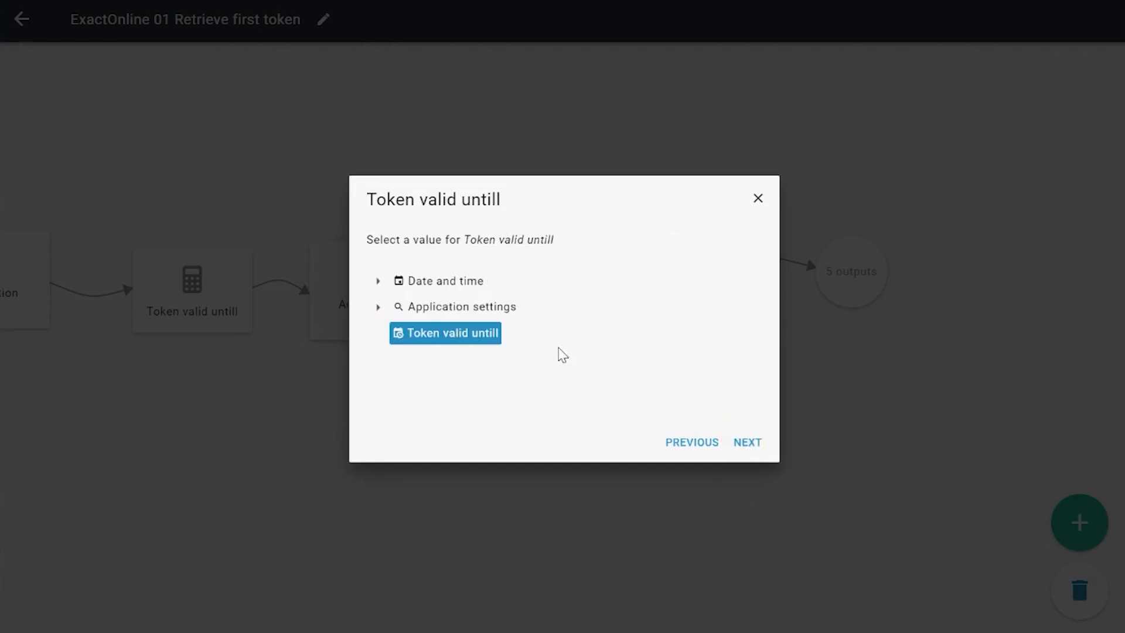
pyautogui.click(753, 445)
pyautogui.click(748, 445)
pyautogui.click(751, 447)
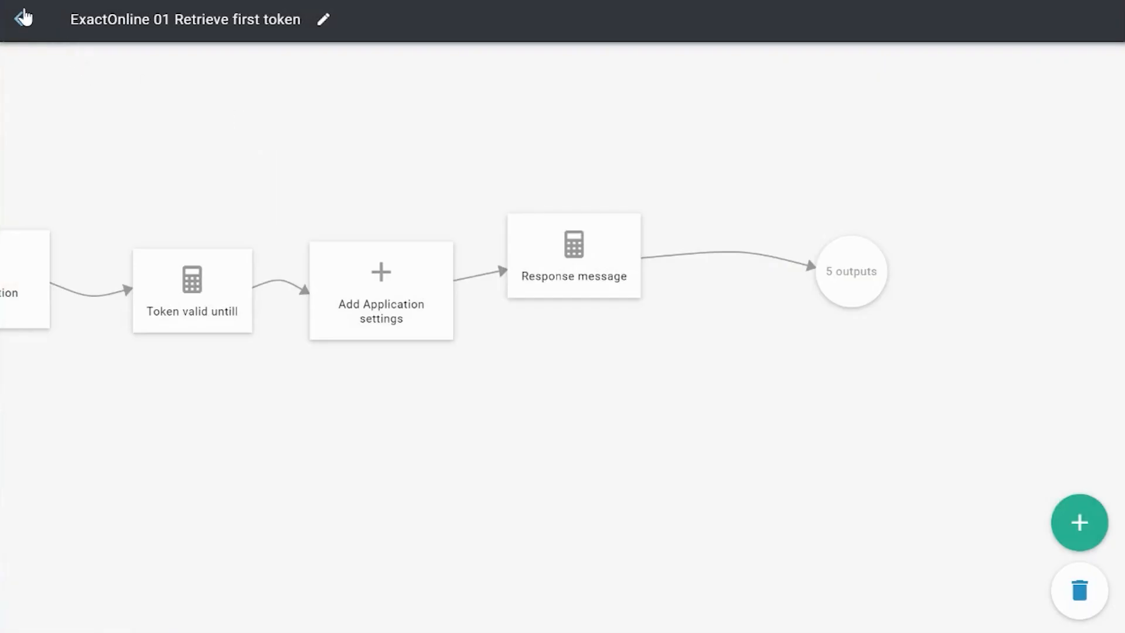
pyautogui.click(23, 17)
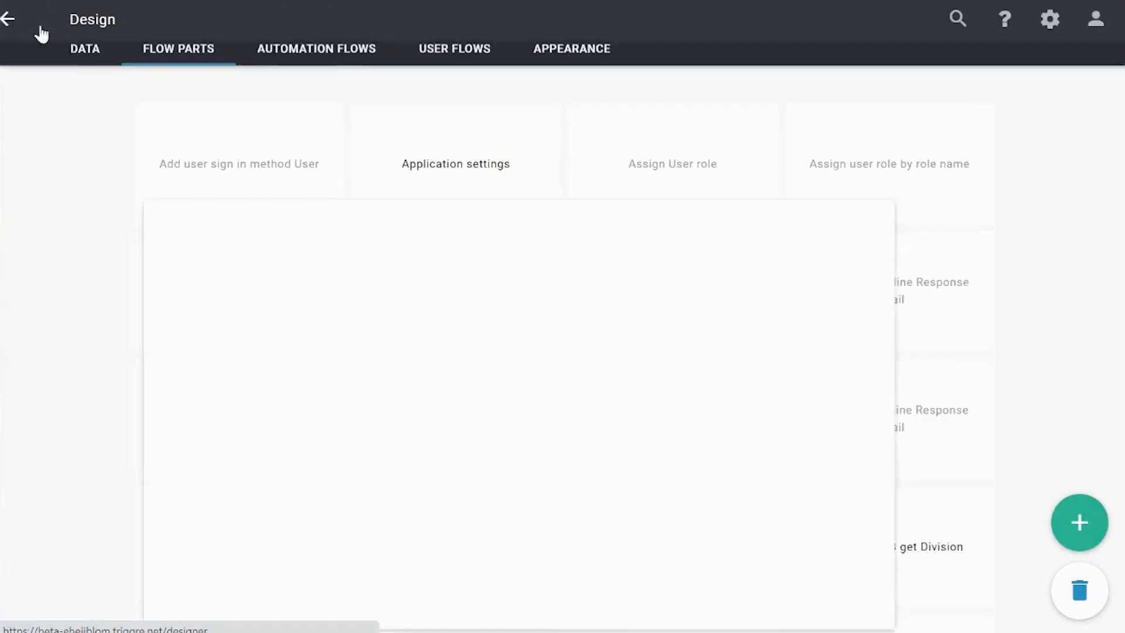
# Step: Open the ExactOnline 02 Refresh token flow part and review its token check and refresh branches
pyautogui.scroll(-2, 558, 402)
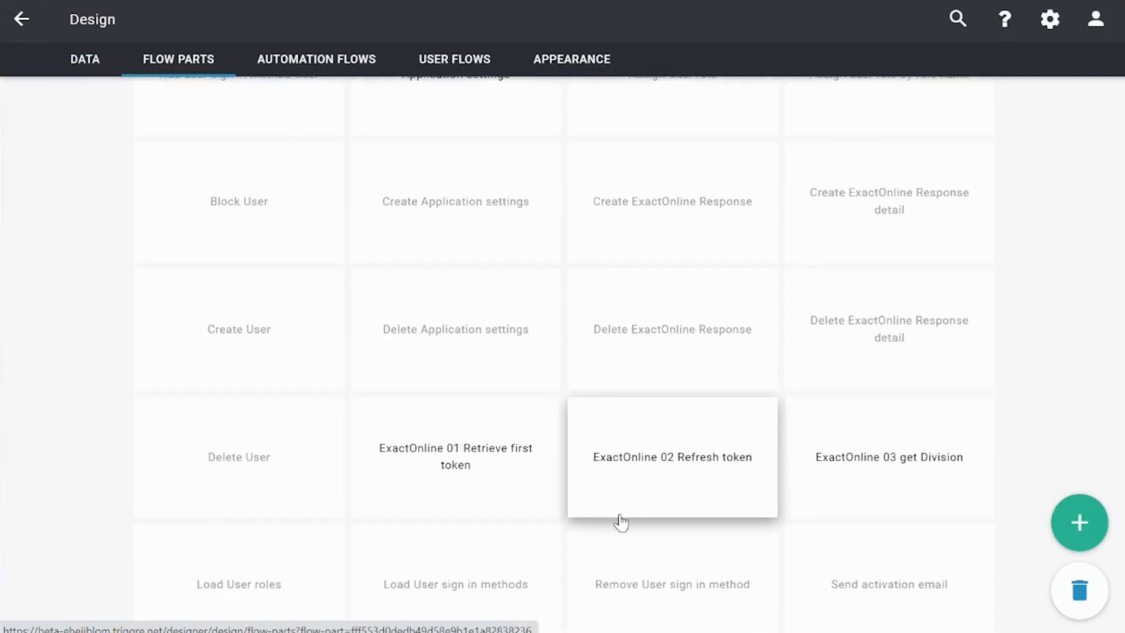
pyautogui.click(689, 500)
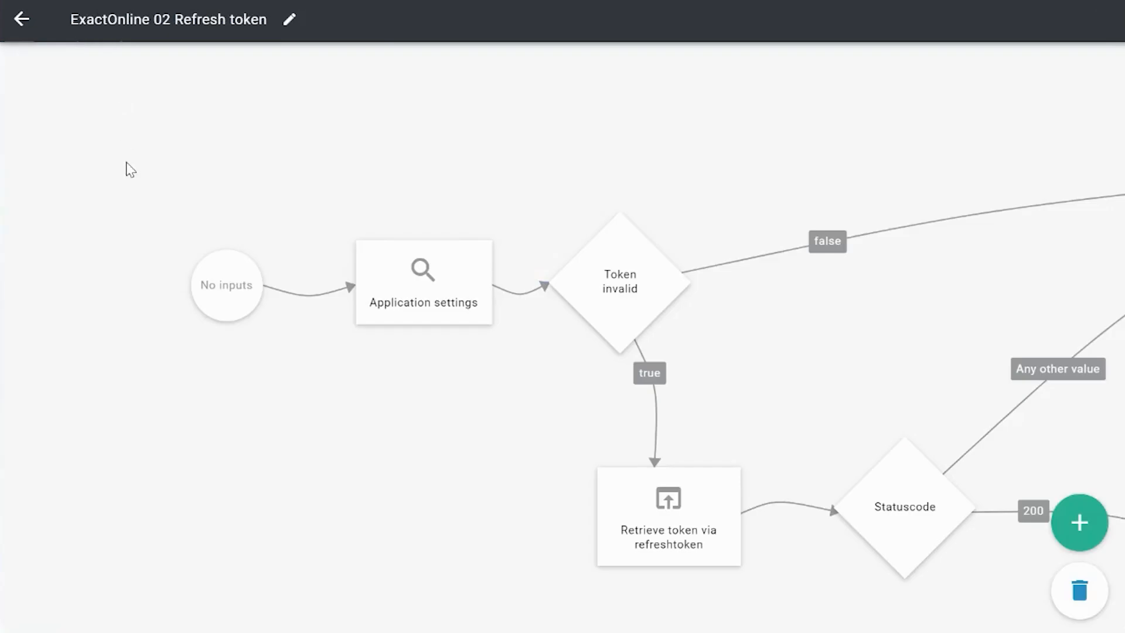
pyautogui.moveTo(388, 107); pyautogui.dragTo(136, 82)
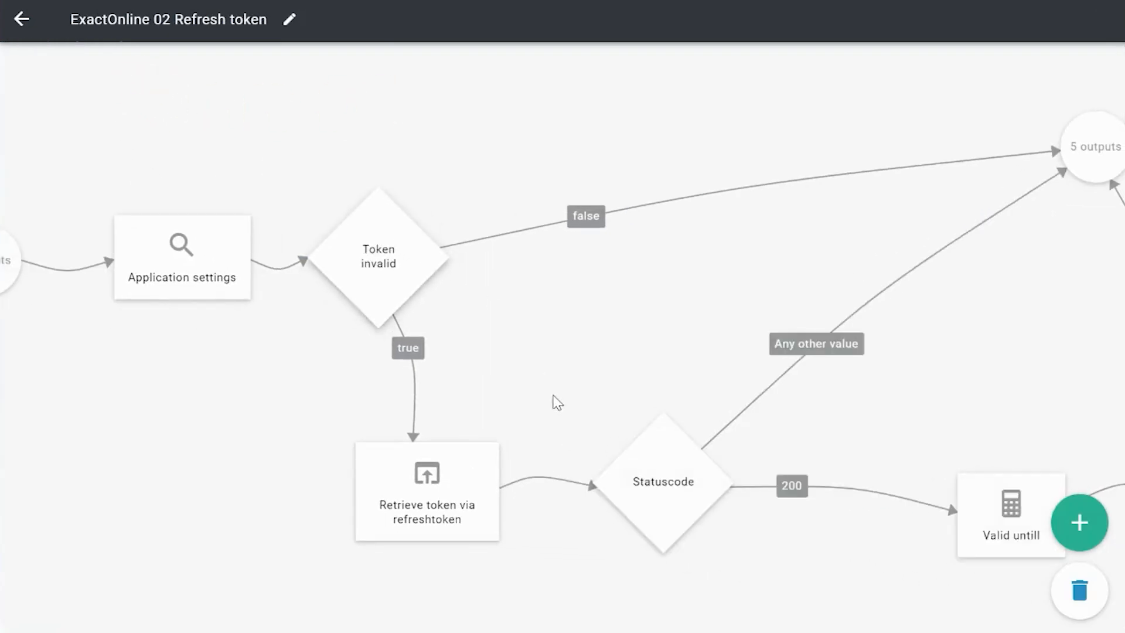
pyautogui.moveTo(555, 399); pyautogui.dragTo(432, 233)
pyautogui.moveTo(166, 350); pyautogui.dragTo(194, 387)
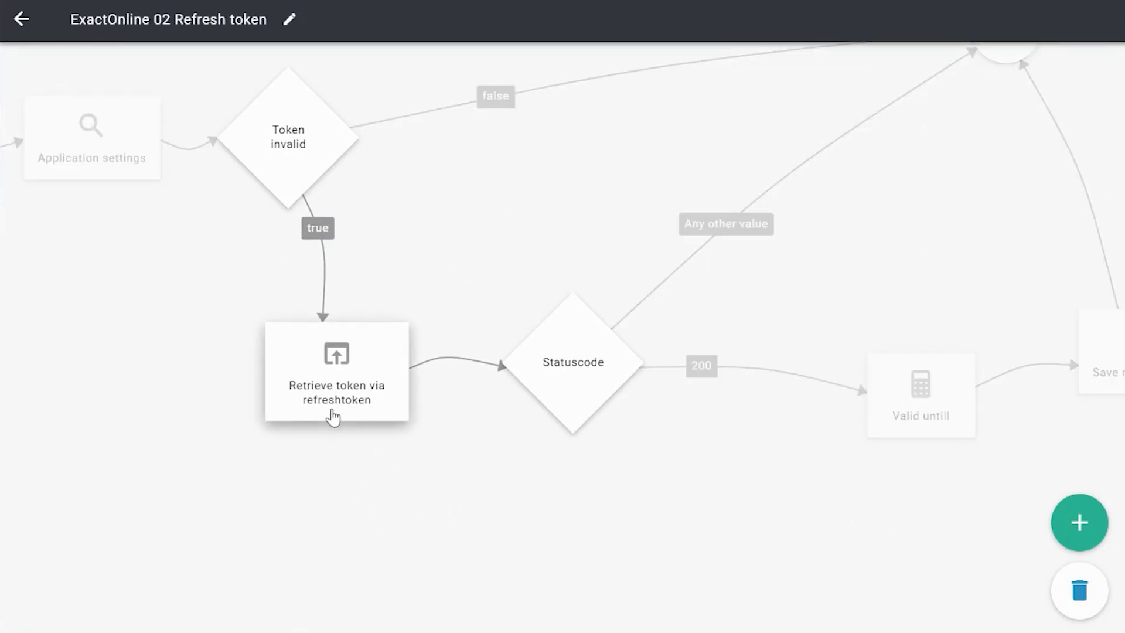
# Step: Open the Retrieve token via refreshtoken step and review its URL, request type, authentication and the data sent to the Web API
pyautogui.click(333, 417)
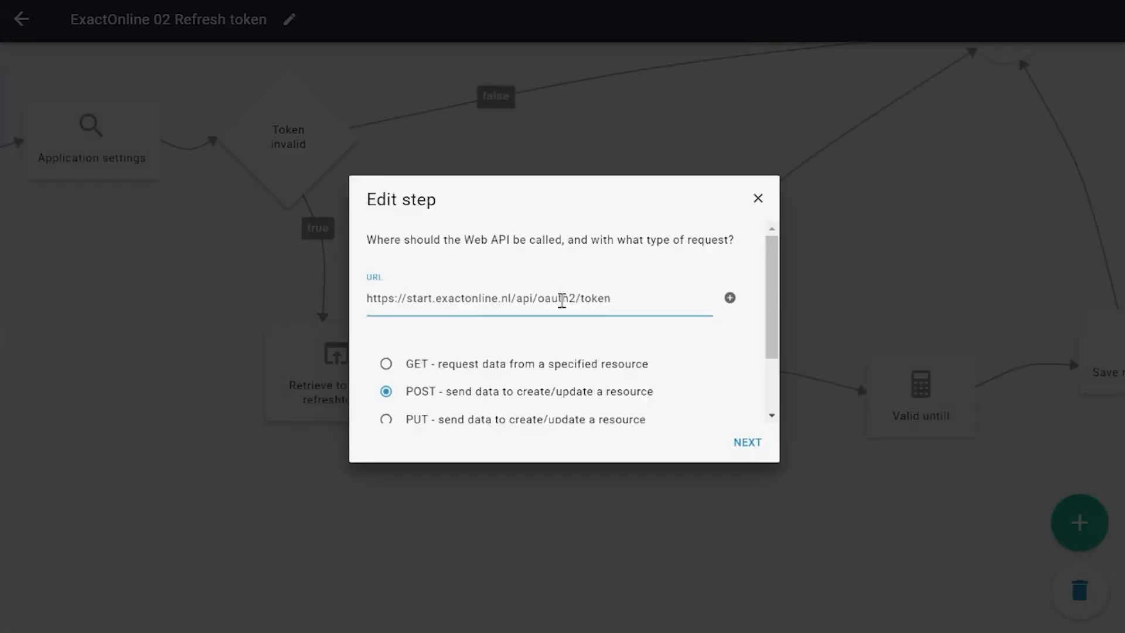
pyautogui.click(749, 443)
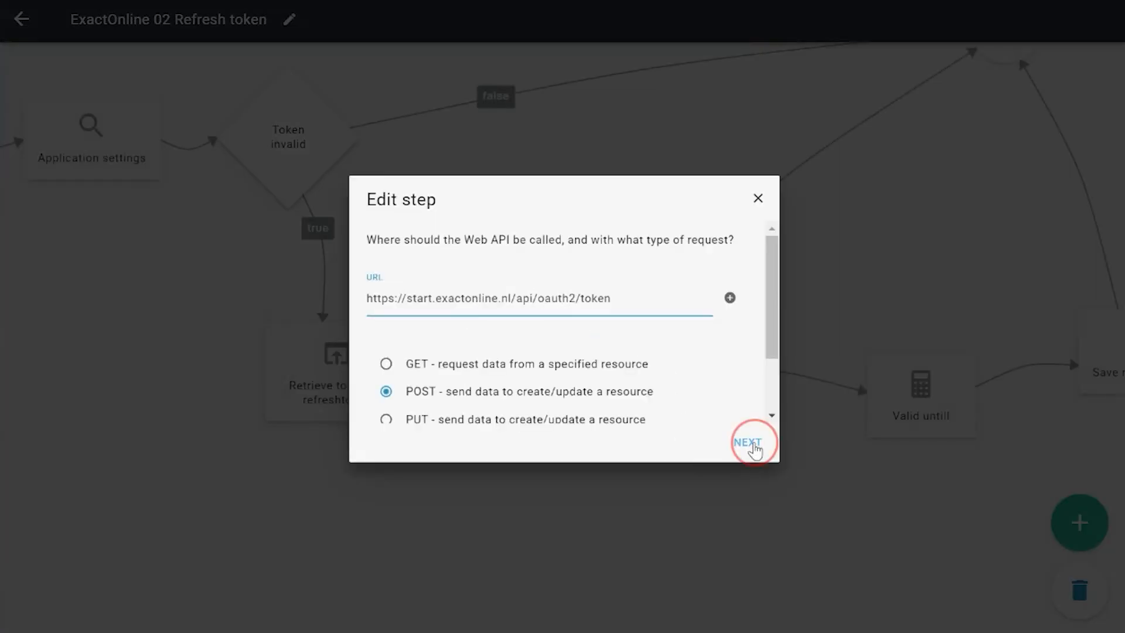
pyautogui.click(751, 447)
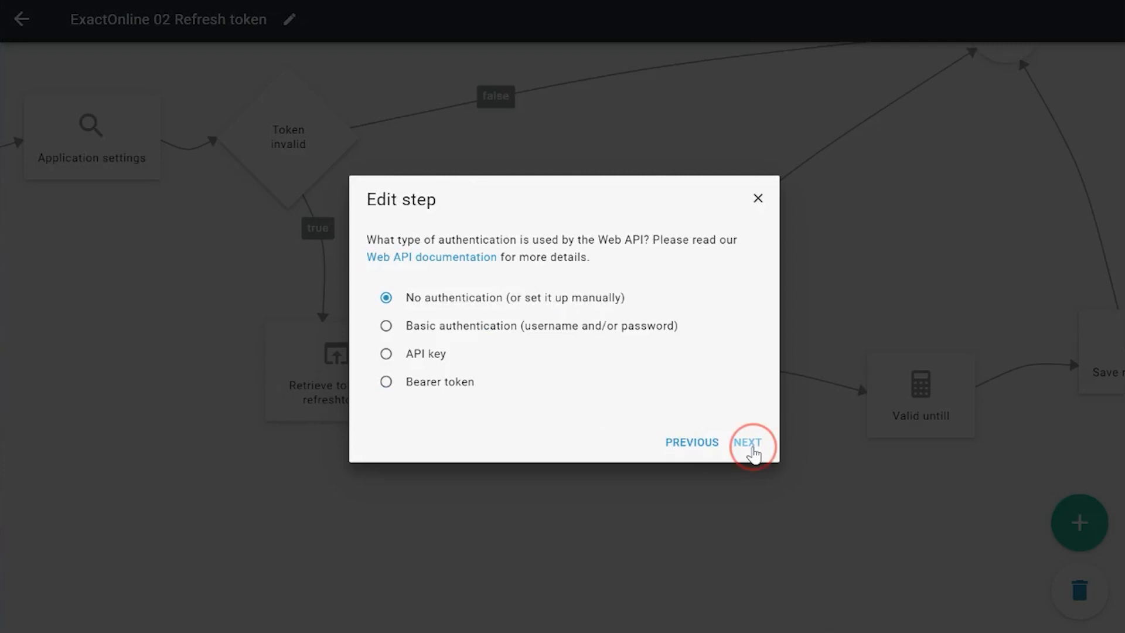
pyautogui.click(752, 447)
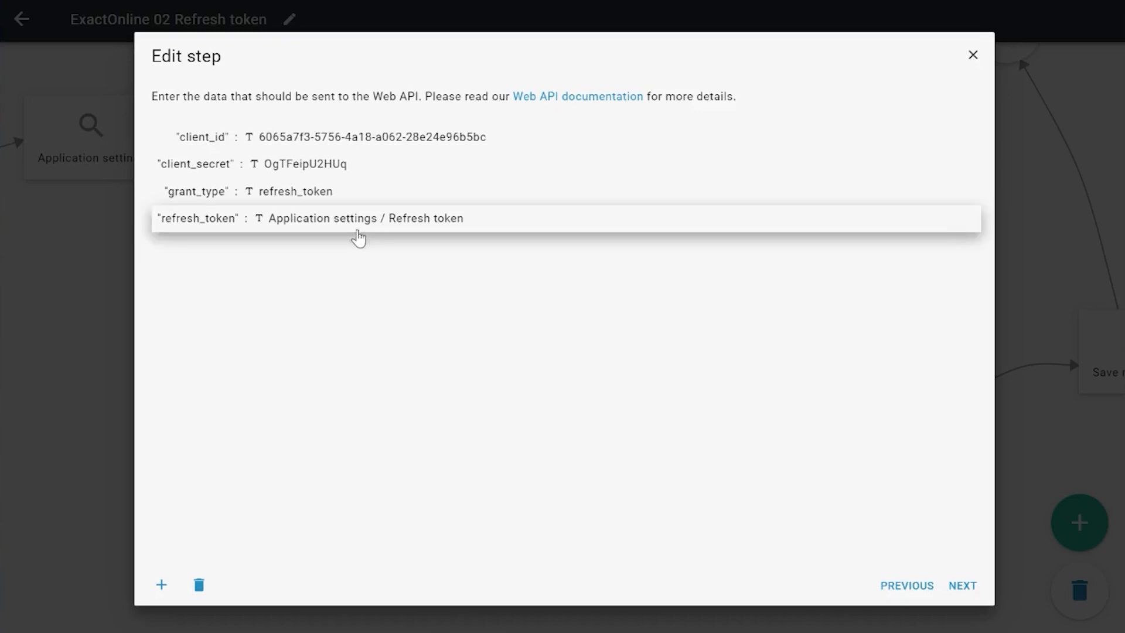
# Step: Review the refresh request's query parameters, headers, cookies, received data fields and name, and finish the step dialog
pyautogui.click(962, 586)
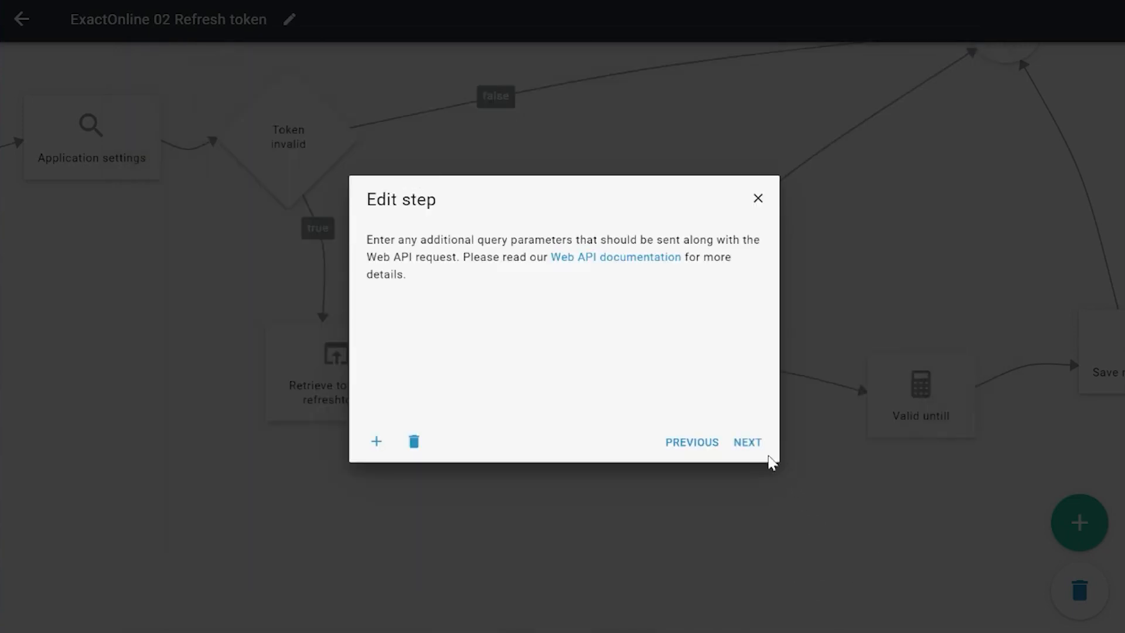
pyautogui.click(751, 452)
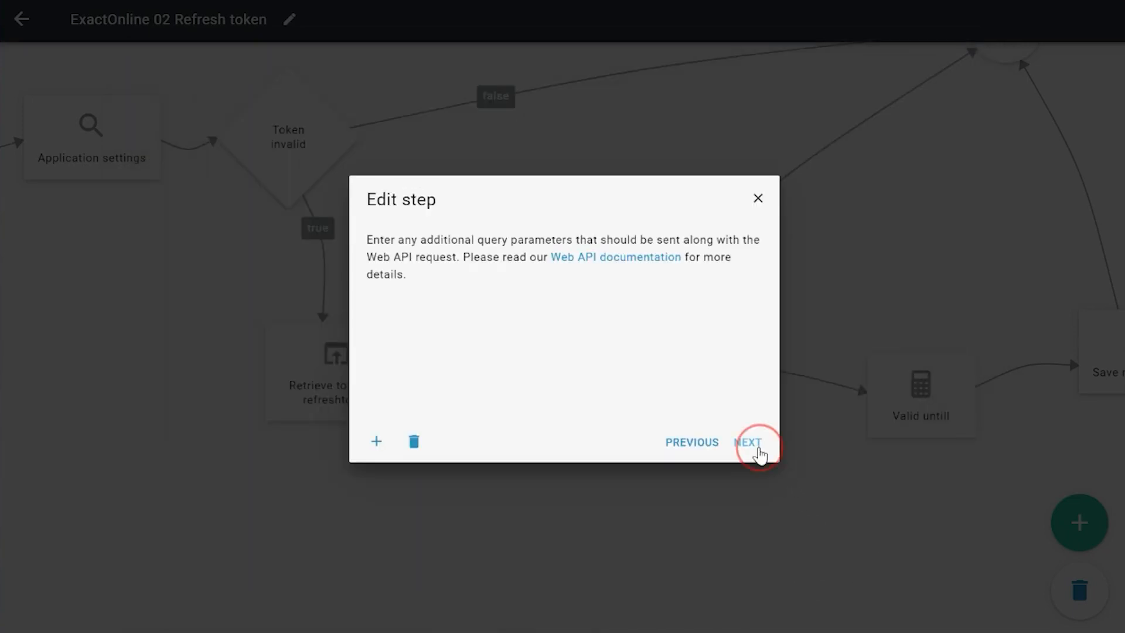
pyautogui.click(750, 451)
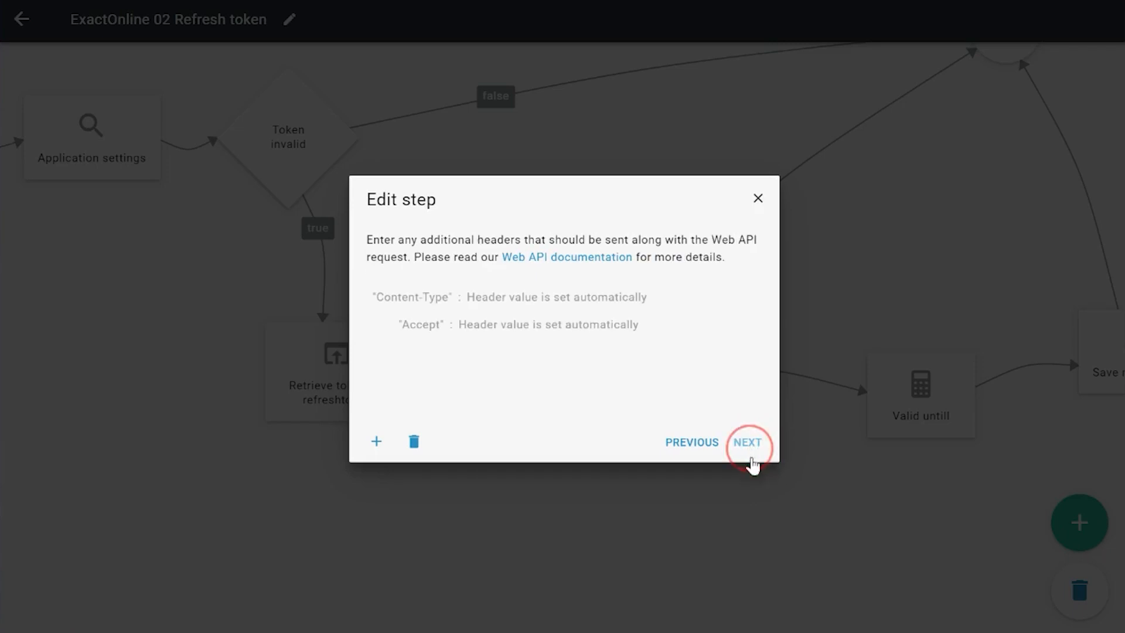
pyautogui.click(749, 450)
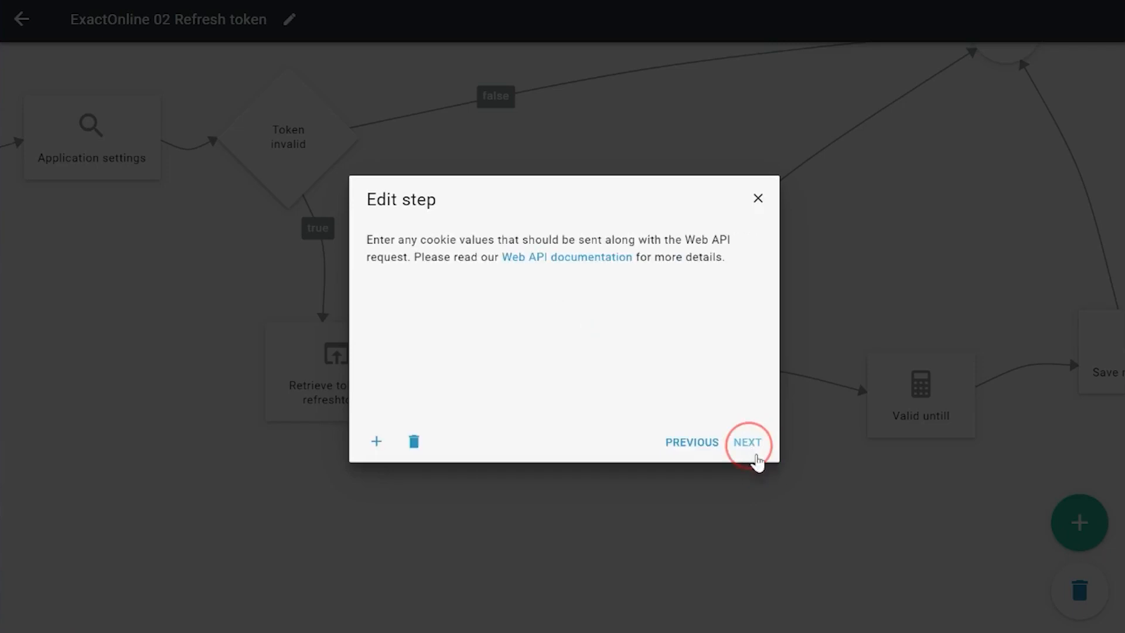
pyautogui.click(752, 453)
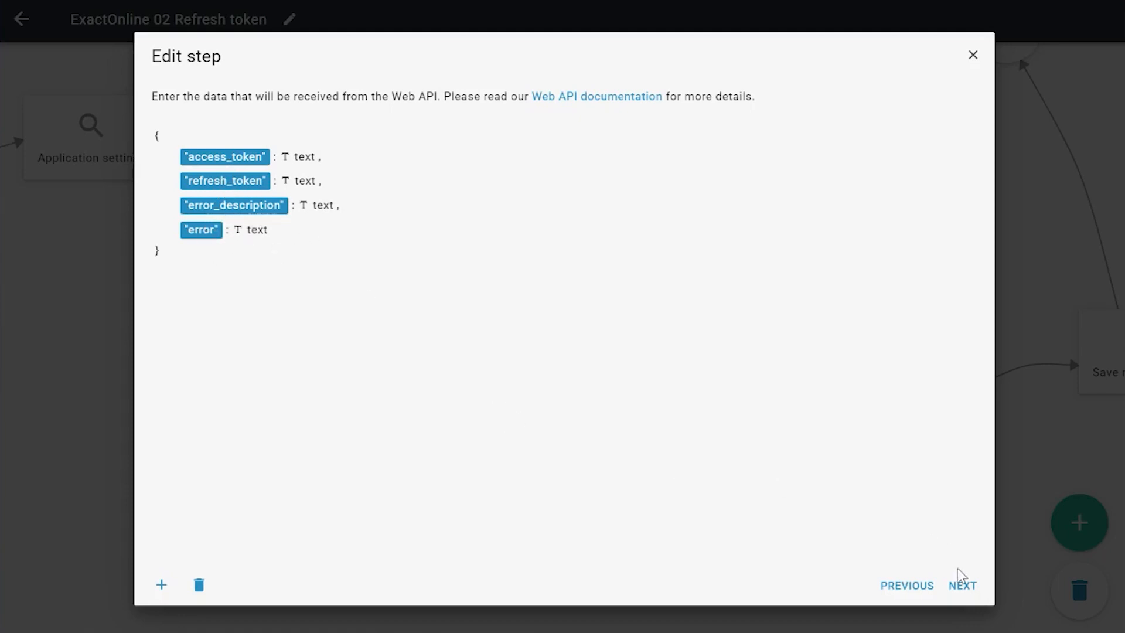
pyautogui.click(961, 587)
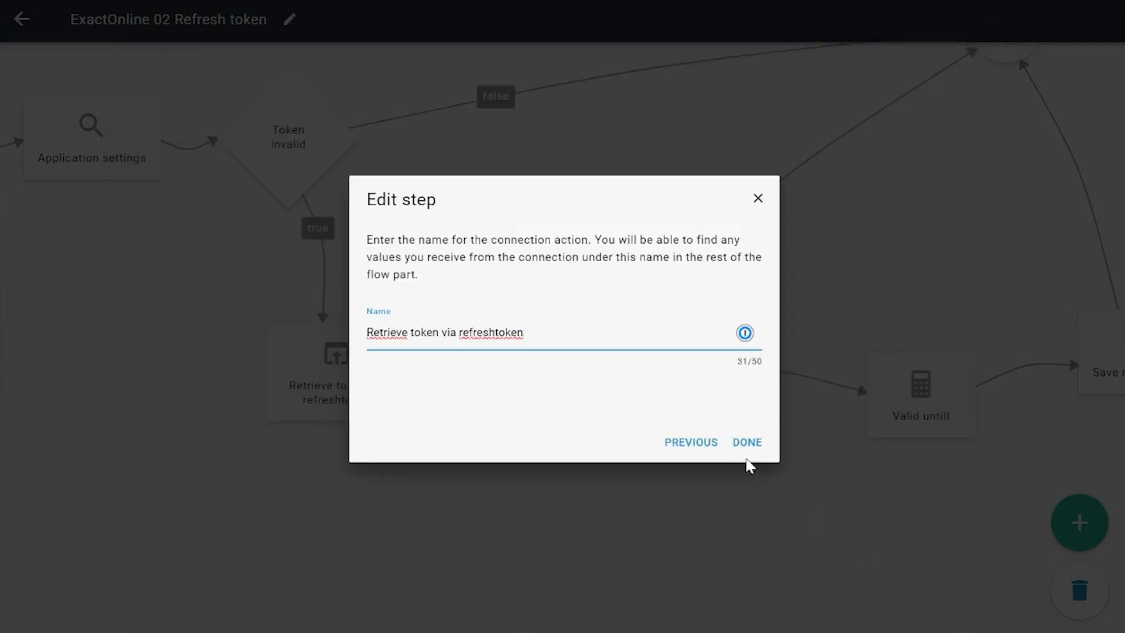
pyautogui.click(745, 443)
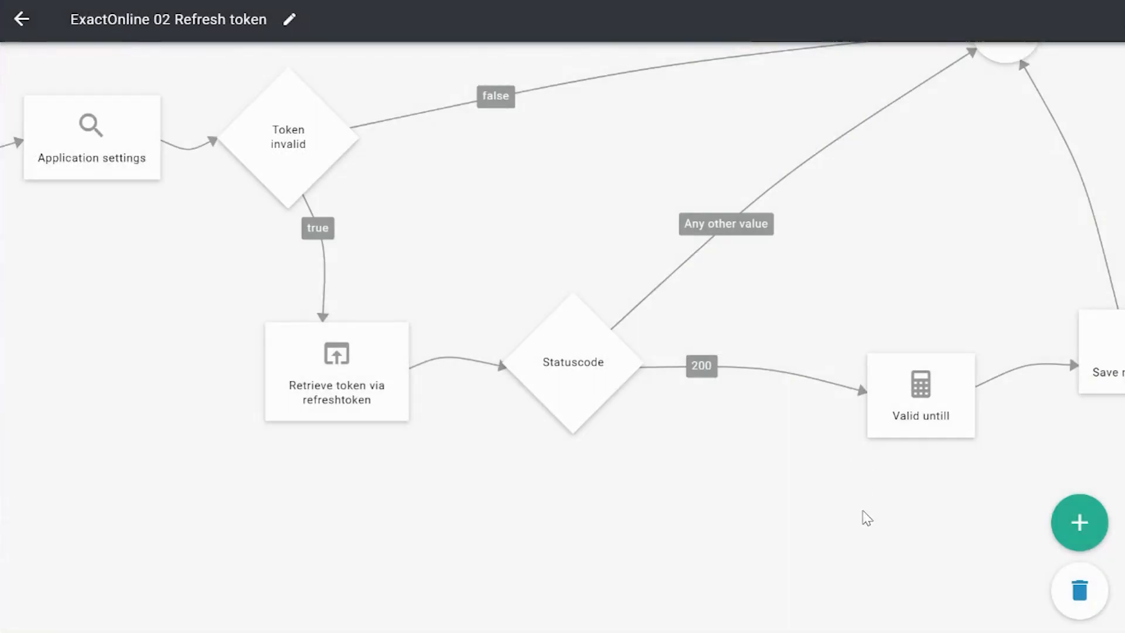
# Step: Examine the Statuscode branches, inspect which Application settings properties the Save new tokens step changes, and close its dialog
pyautogui.moveTo(864, 518); pyautogui.dragTo(563, 483)
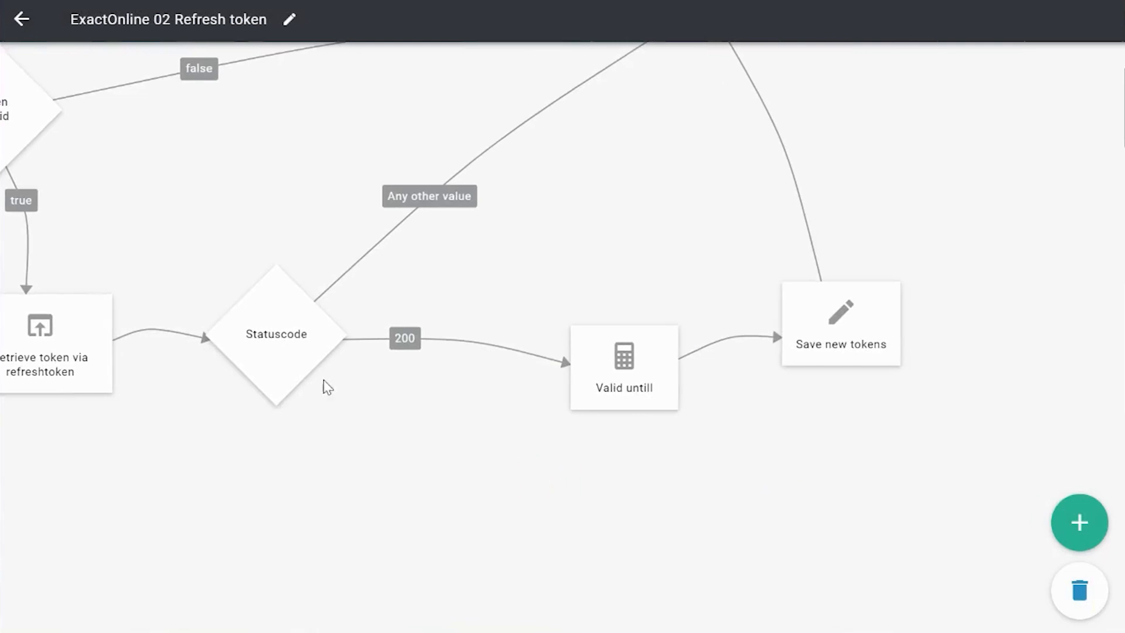
pyautogui.moveTo(645, 453); pyautogui.dragTo(482, 467)
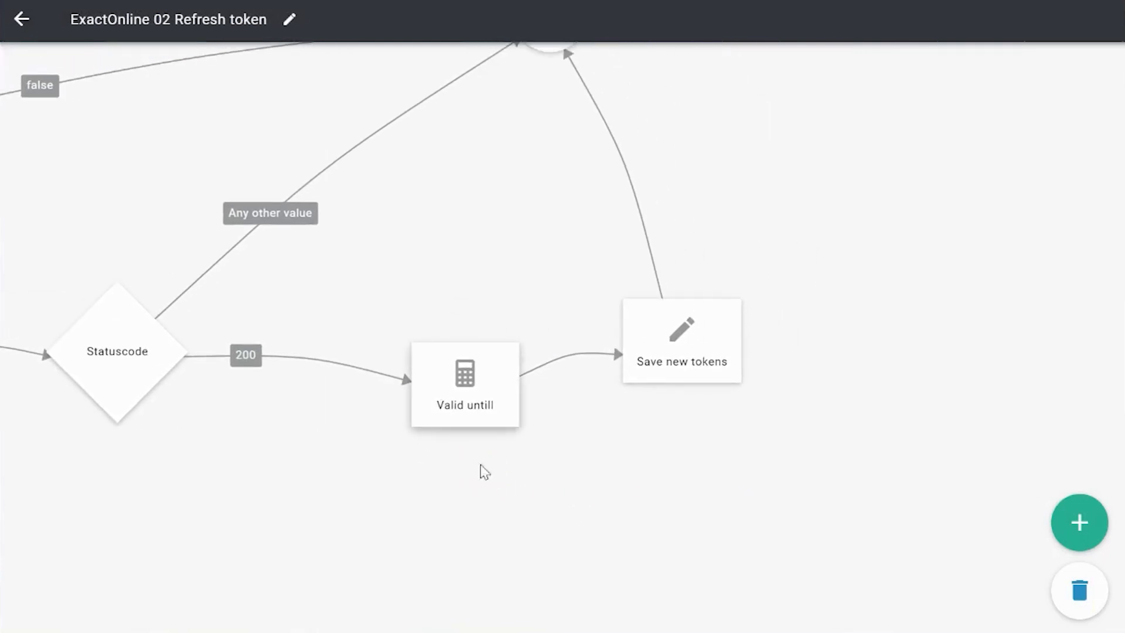
pyautogui.moveTo(548, 483); pyautogui.dragTo(432, 490)
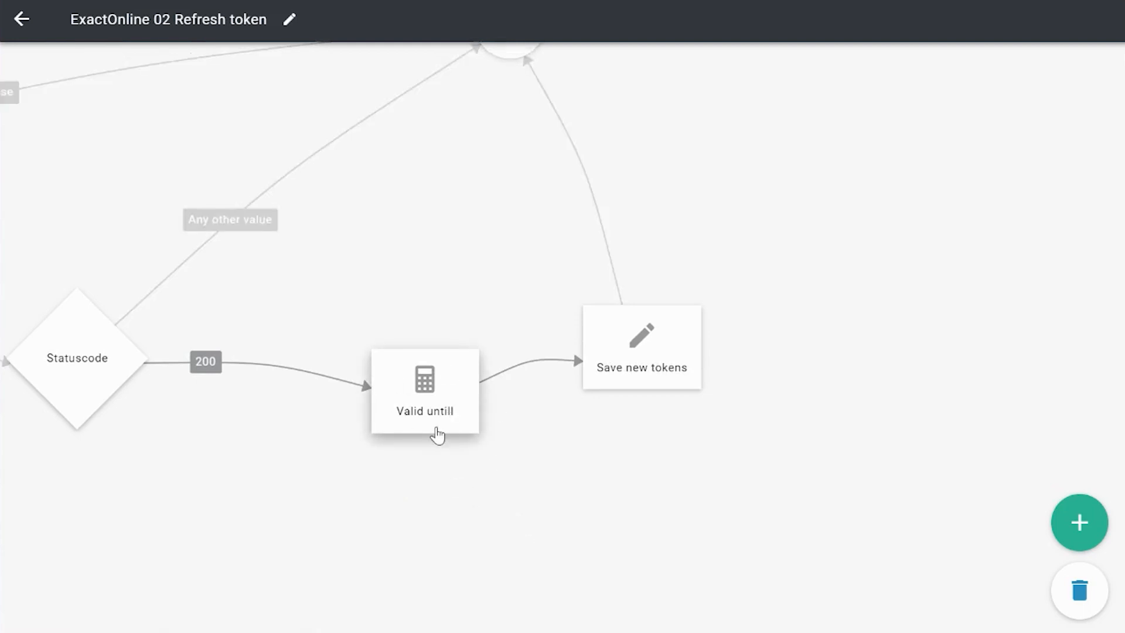
pyautogui.moveTo(584, 493); pyautogui.dragTo(532, 494)
pyautogui.click(603, 382)
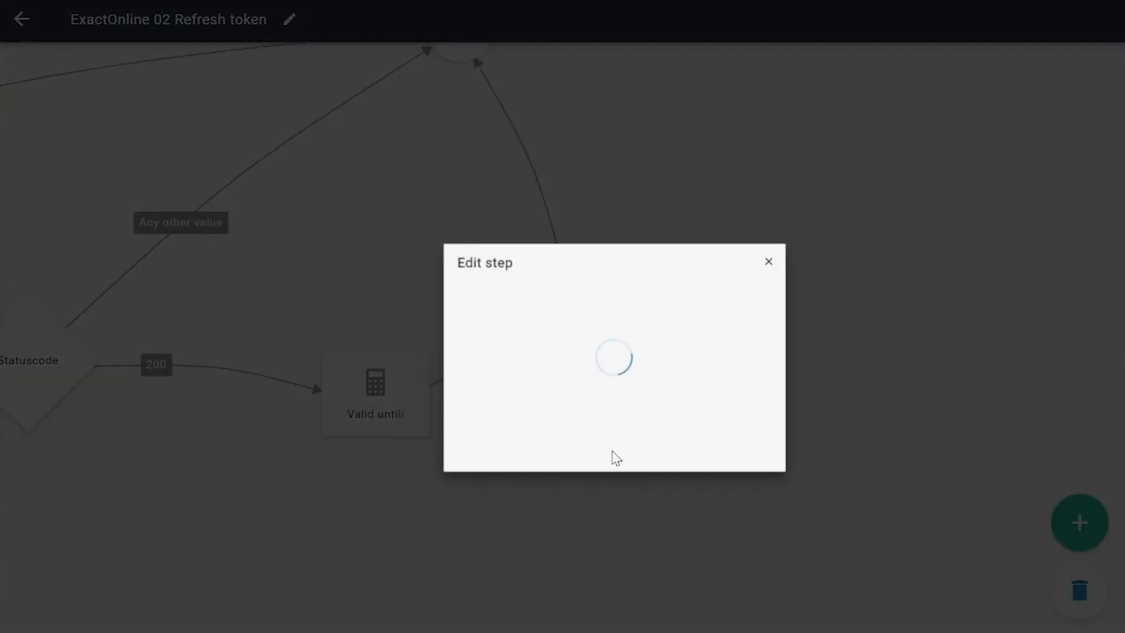
pyautogui.click(740, 452)
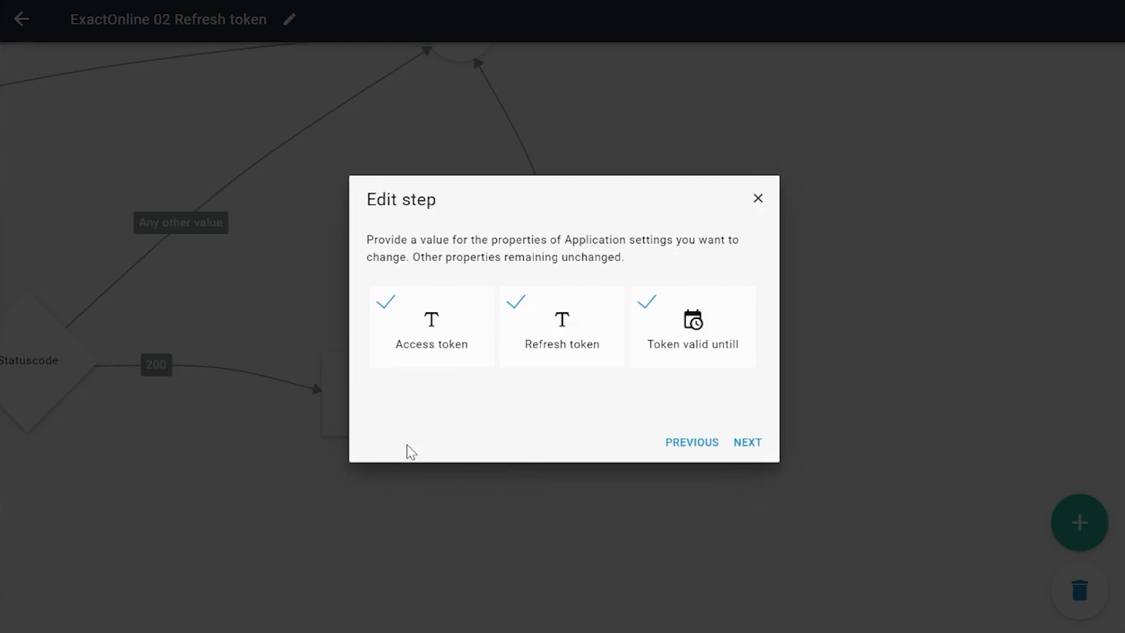
pyautogui.click(758, 199)
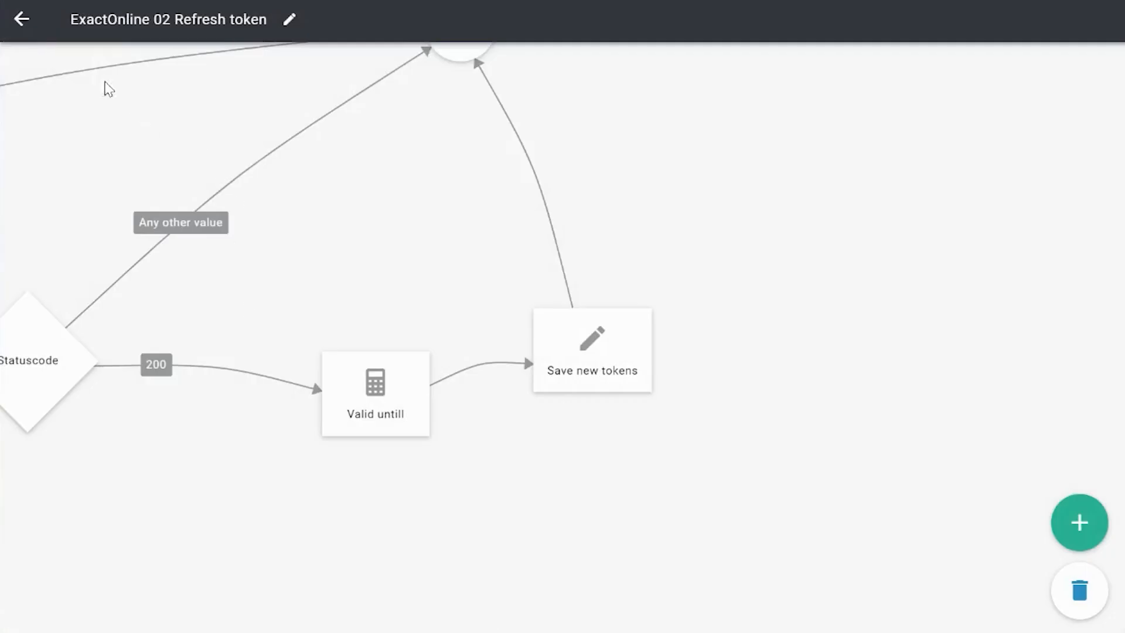
# Step: Return to the flow parts overview and open the ExactOnline 03 get Division flow part to review its sequence of steps
pyautogui.click(24, 21)
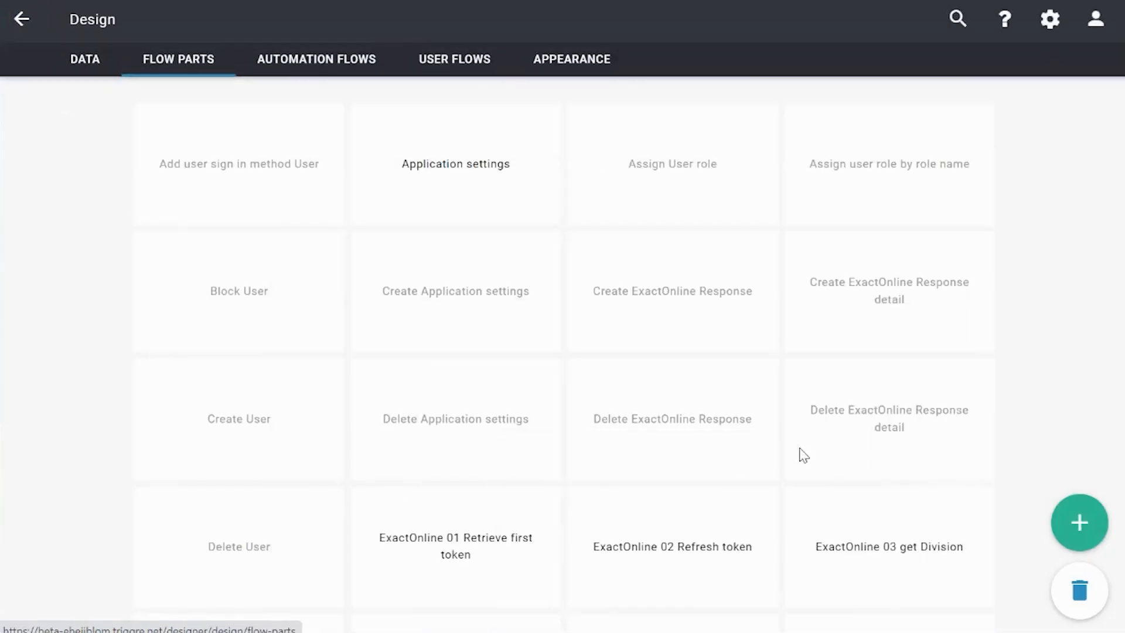
pyautogui.scroll(-3, 939, 470)
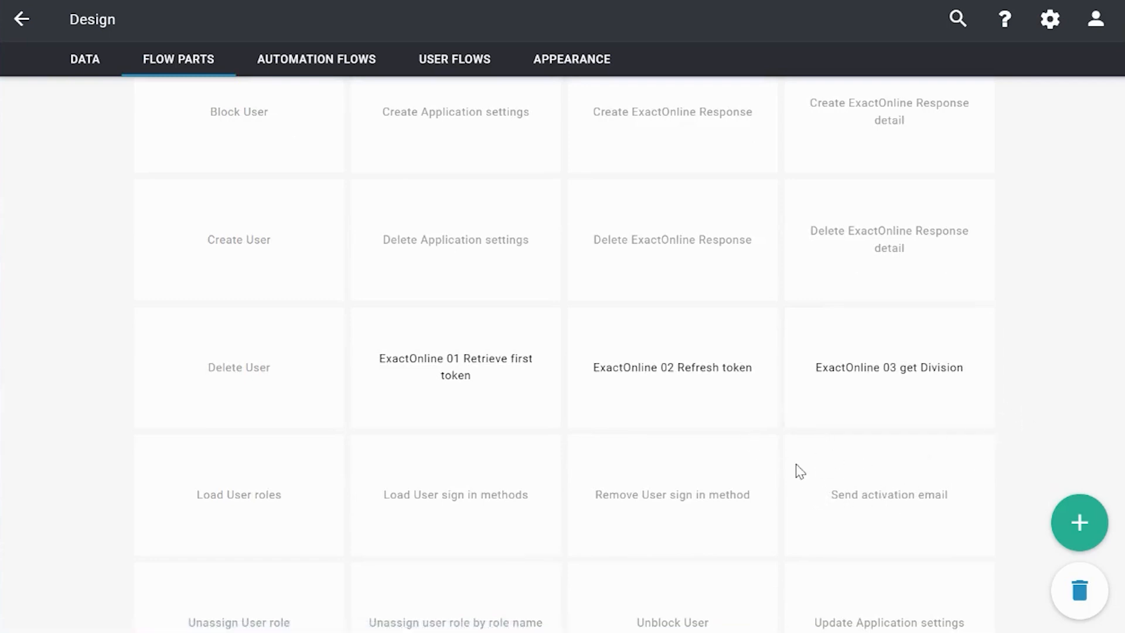
pyautogui.click(850, 414)
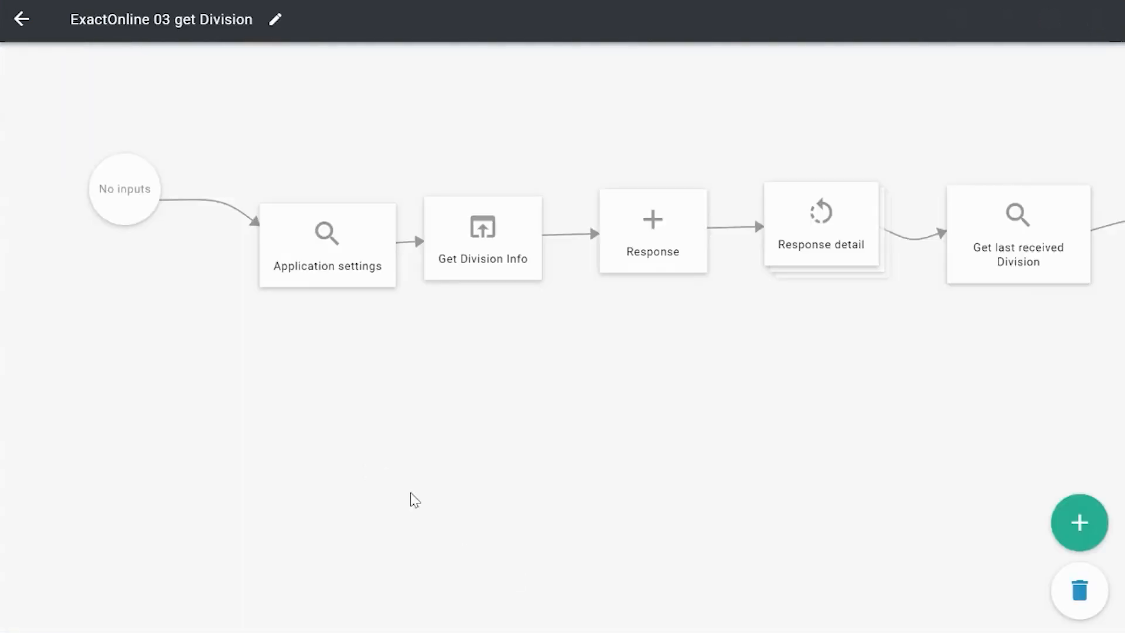
pyautogui.moveTo(560, 442); pyautogui.dragTo(397, 484)
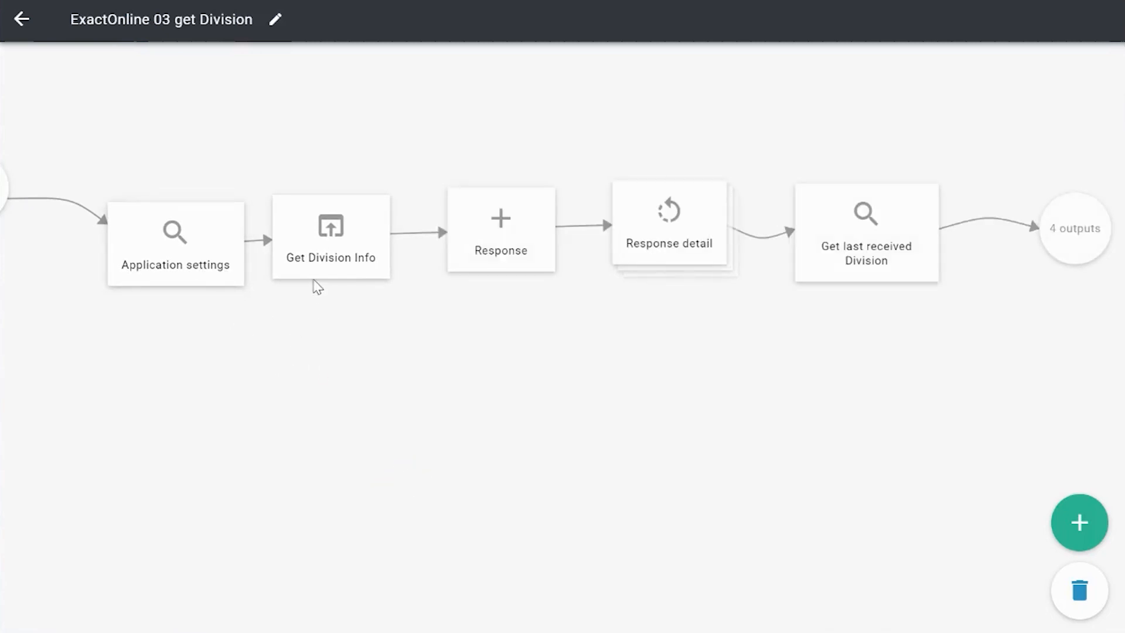
# Step: Open the Get Division Info step and review its URL, request type, authentication type and the property used as bearer token
pyautogui.click(318, 271)
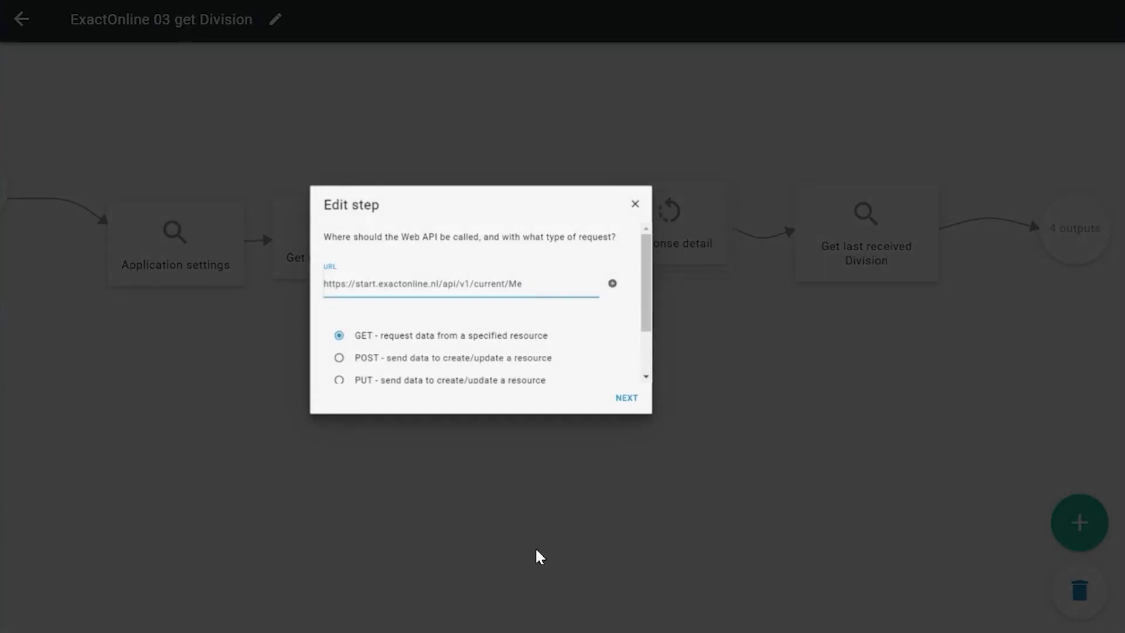
pyautogui.click(744, 444)
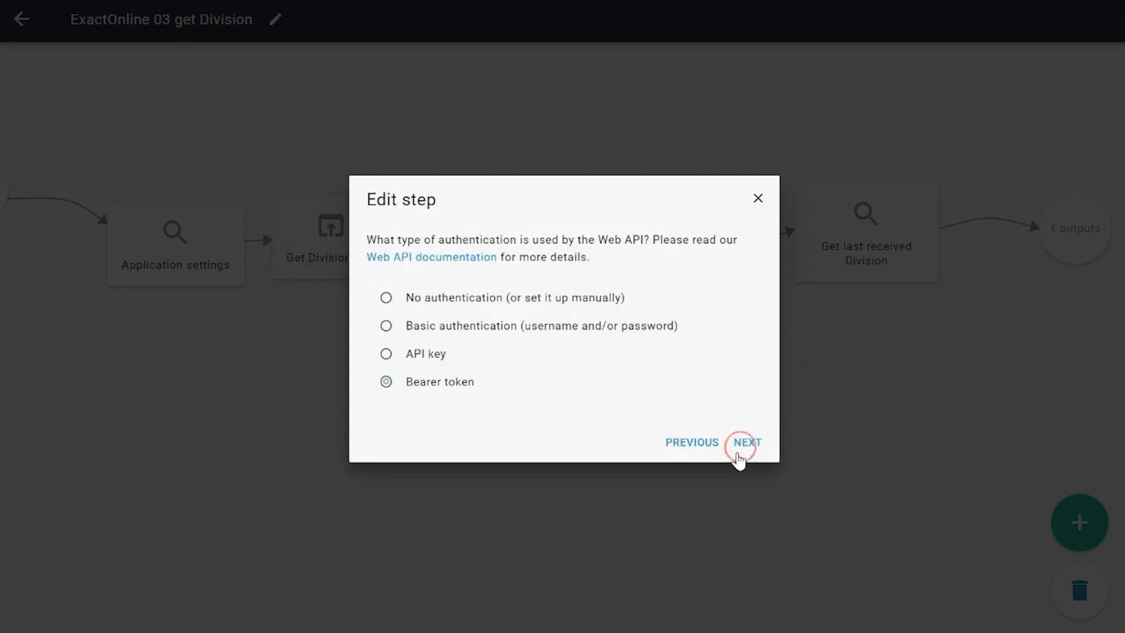
pyautogui.click(755, 447)
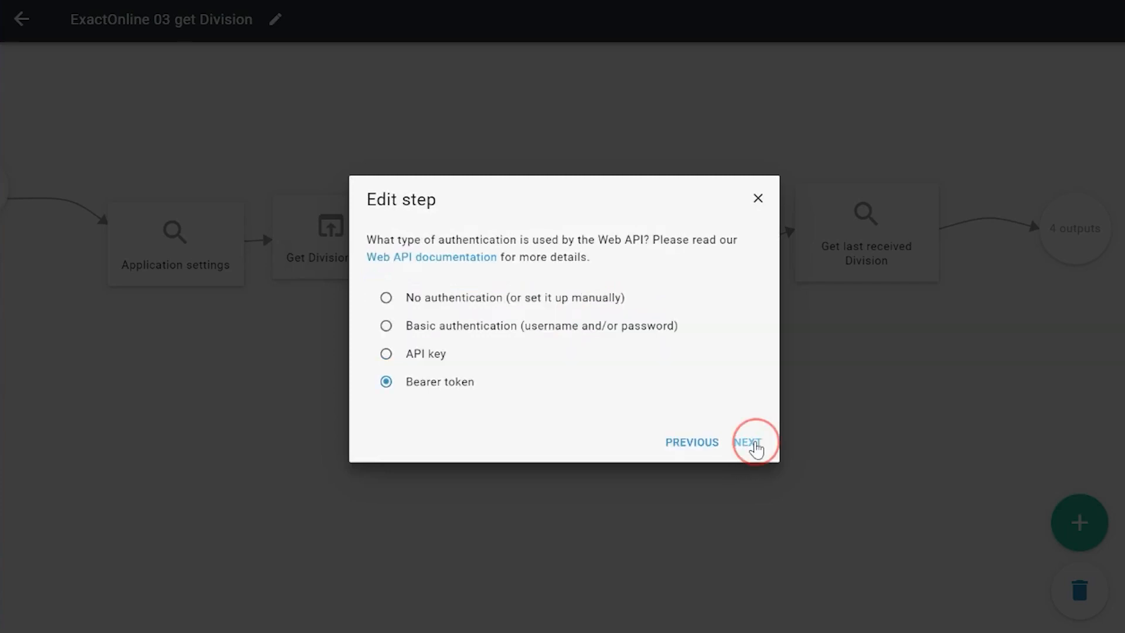
pyautogui.click(394, 392)
pyautogui.click(740, 445)
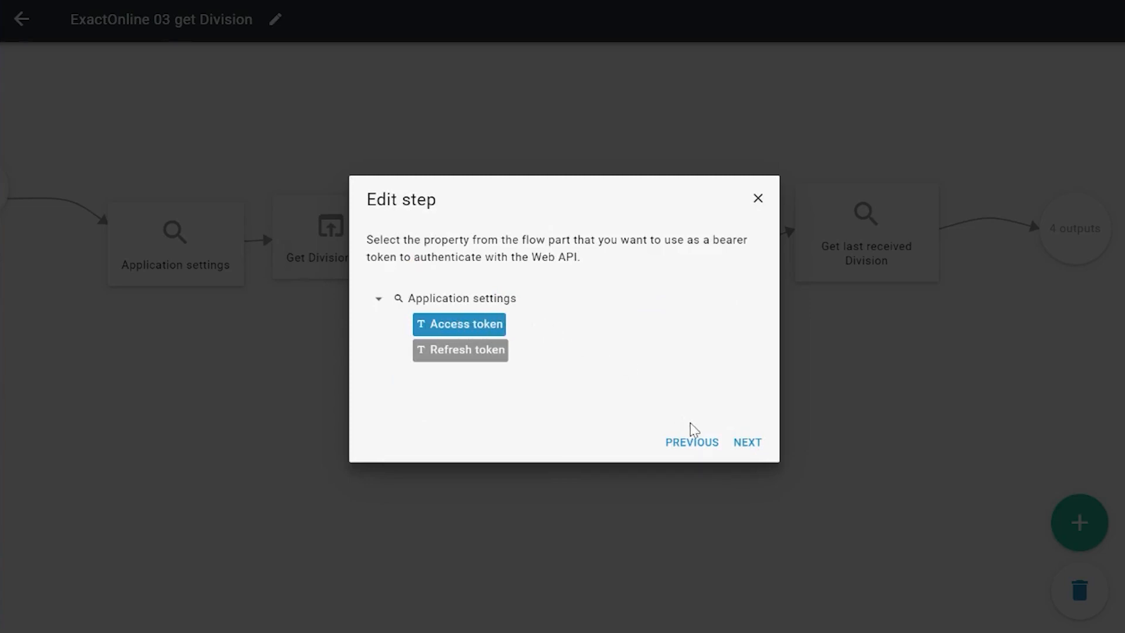
pyautogui.click(756, 445)
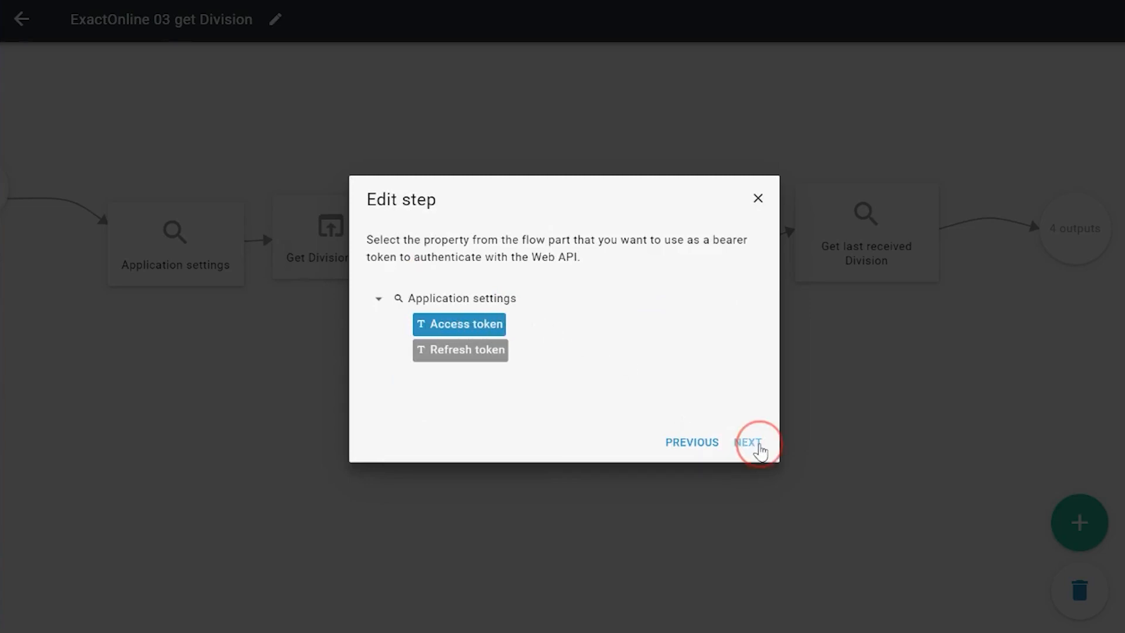
pyautogui.click(756, 442)
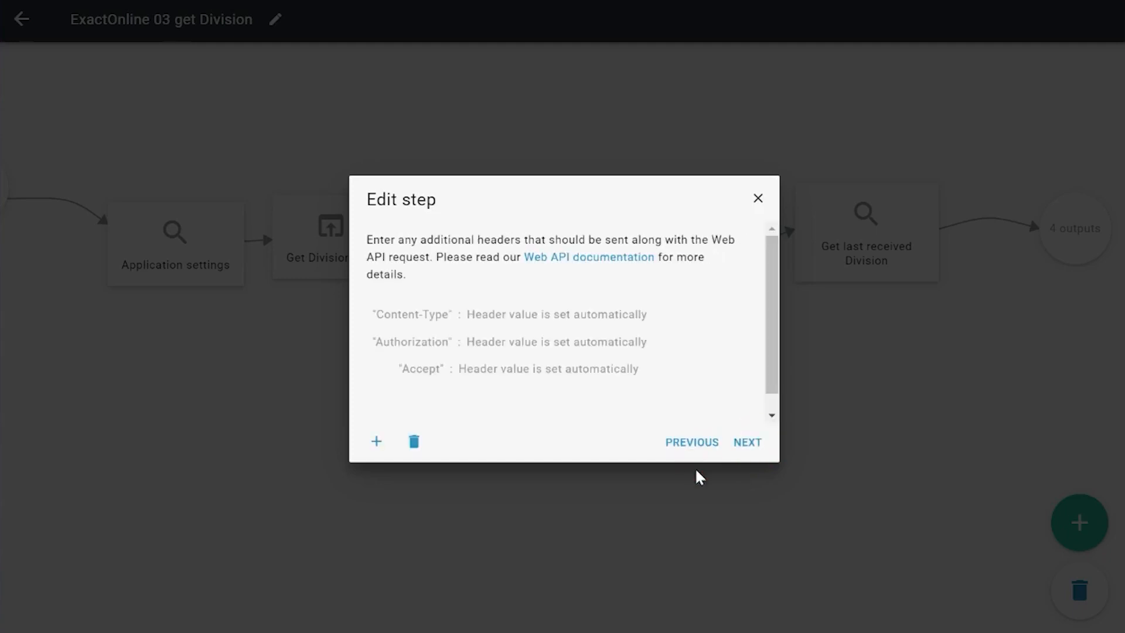
# Step: Review the Get Division Info step's return format, received data fields and name, and finish the step dialog
pyautogui.click(744, 443)
pyautogui.click(757, 443)
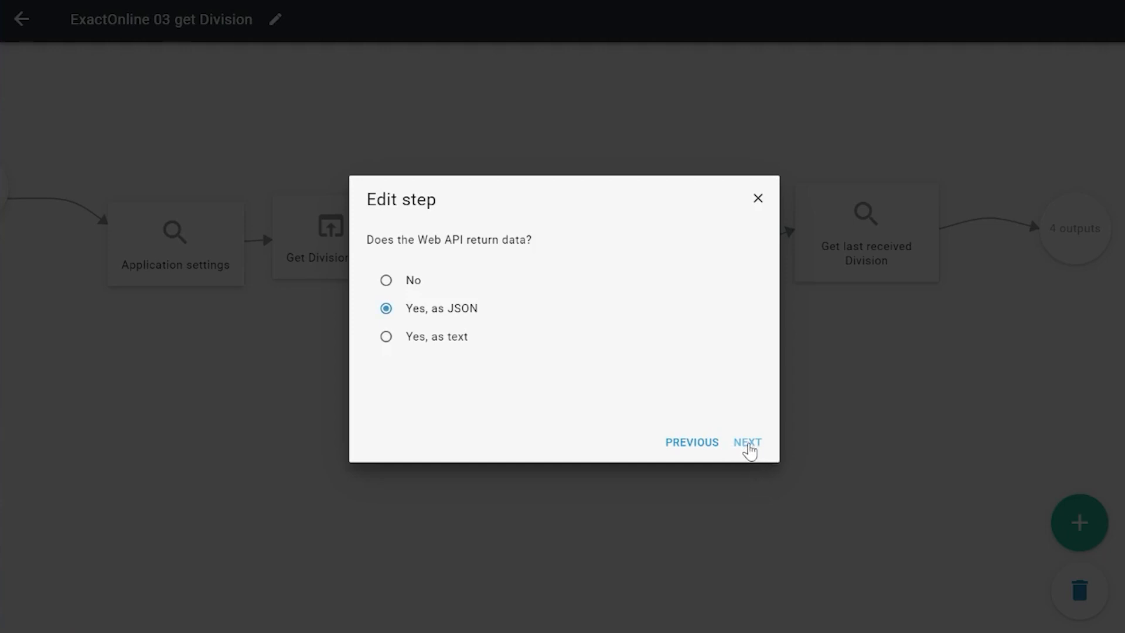
pyautogui.click(748, 443)
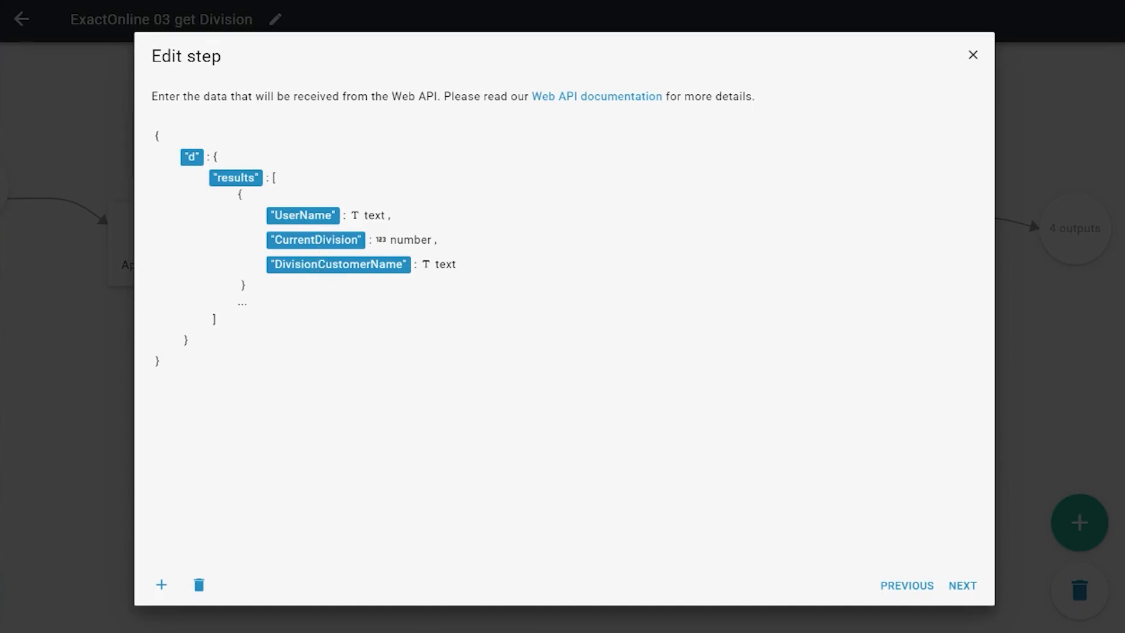
pyautogui.click(965, 588)
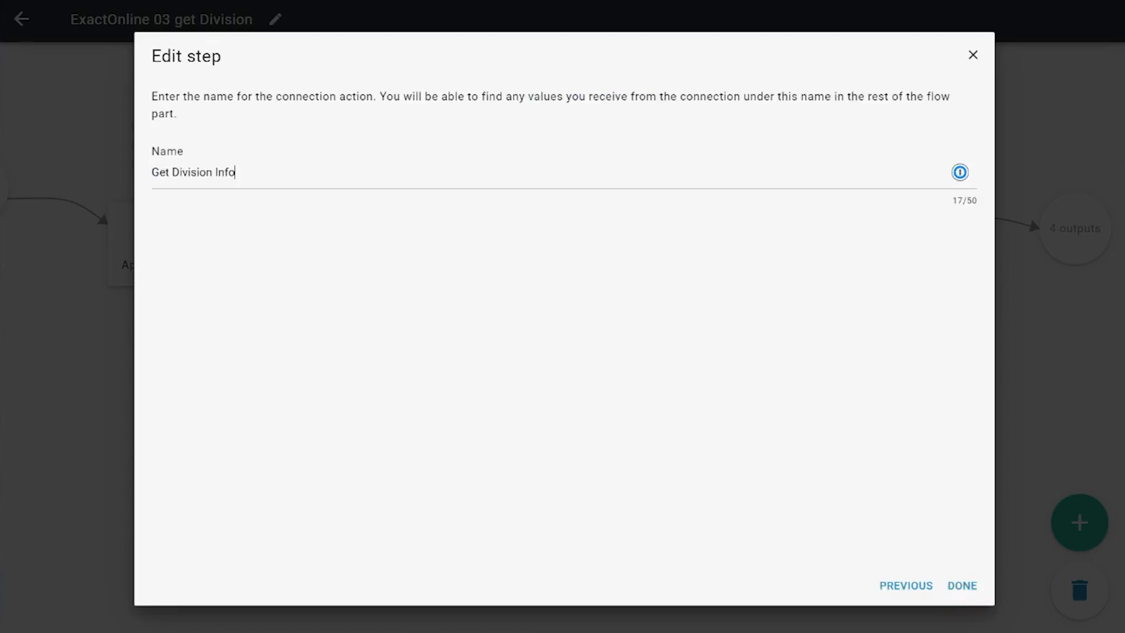
pyautogui.click(967, 597)
pyautogui.click(741, 438)
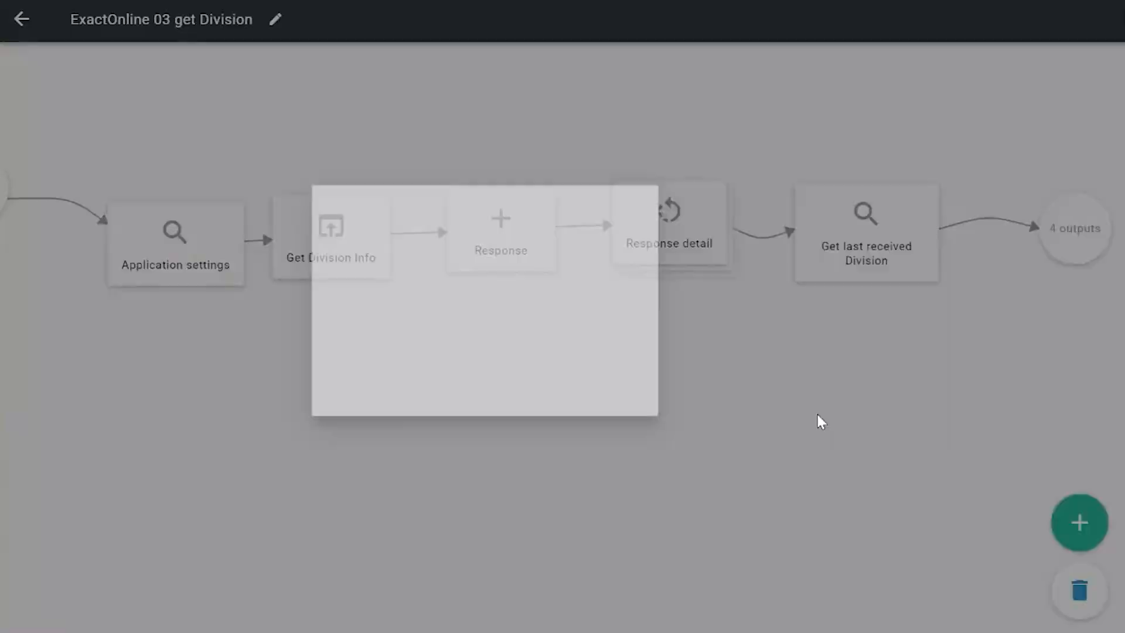
# Step: Open the Response detail loop in the get Division flow part, review the step inside it, and return to the flow part
pyautogui.moveTo(779, 422); pyautogui.dragTo(656, 425)
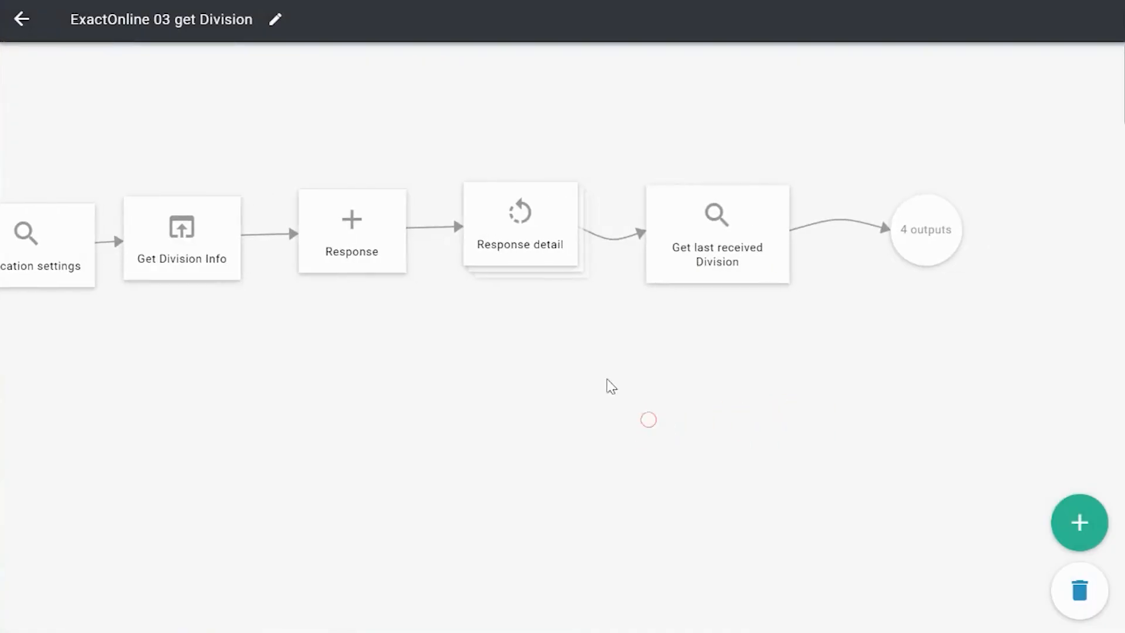
pyautogui.click(532, 236)
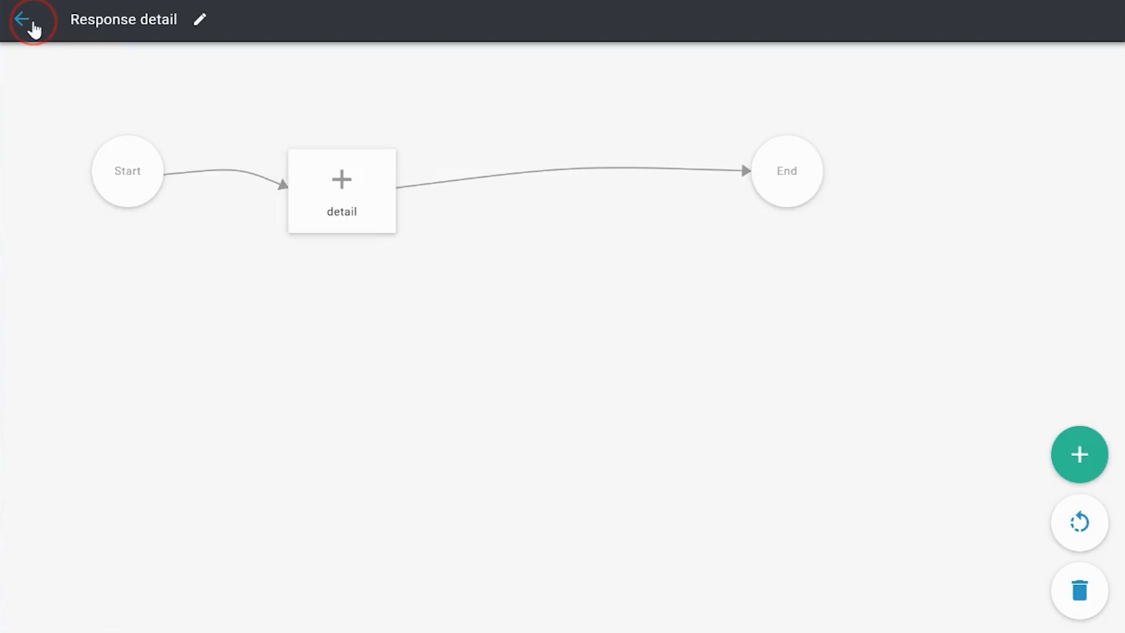
pyautogui.click(33, 28)
# Step: Expand the outputs of the ExactOnline 03 get Division flow part, review the returned properties, and leave the flow part
pyautogui.moveTo(658, 352); pyautogui.dragTo(641, 366)
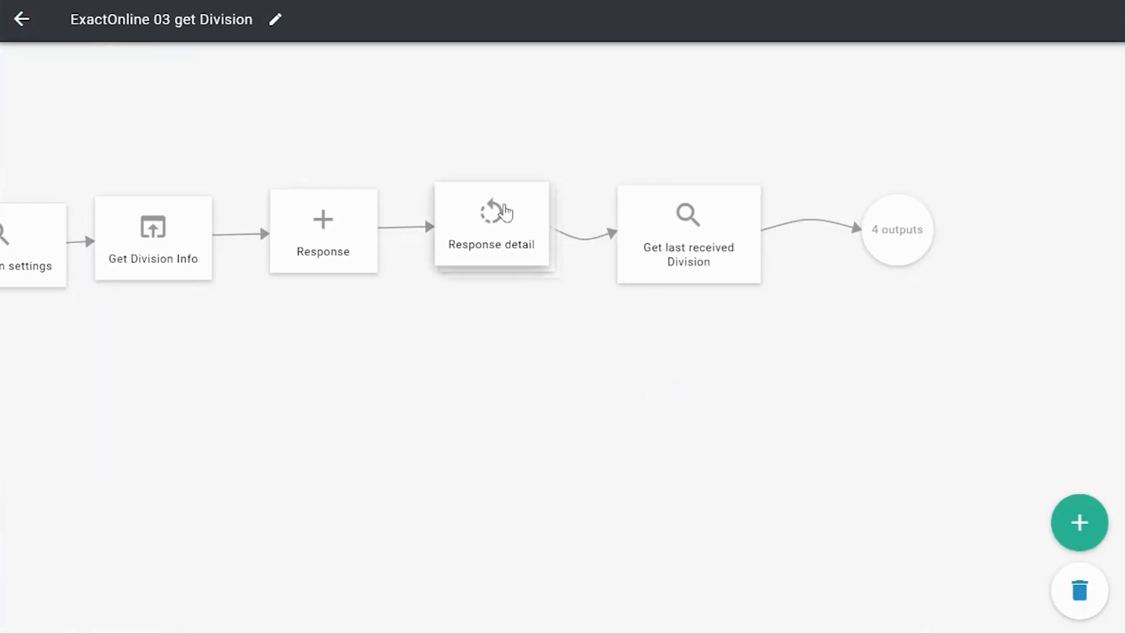
pyautogui.moveTo(646, 392); pyautogui.dragTo(624, 399)
pyautogui.moveTo(609, 444); pyautogui.dragTo(601, 448)
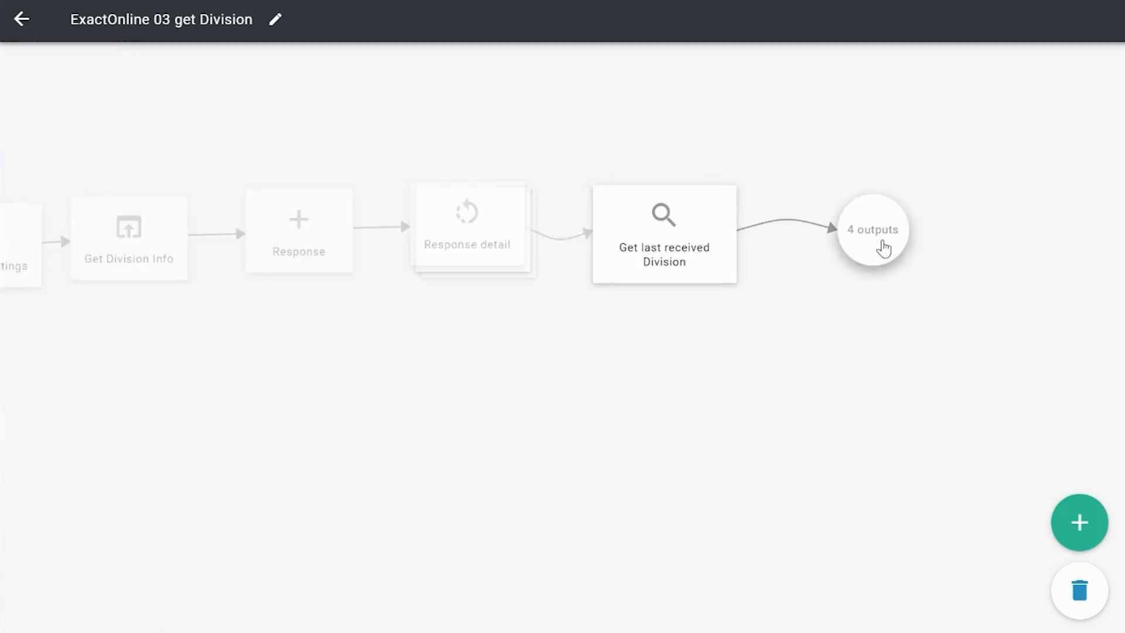
pyautogui.click(884, 249)
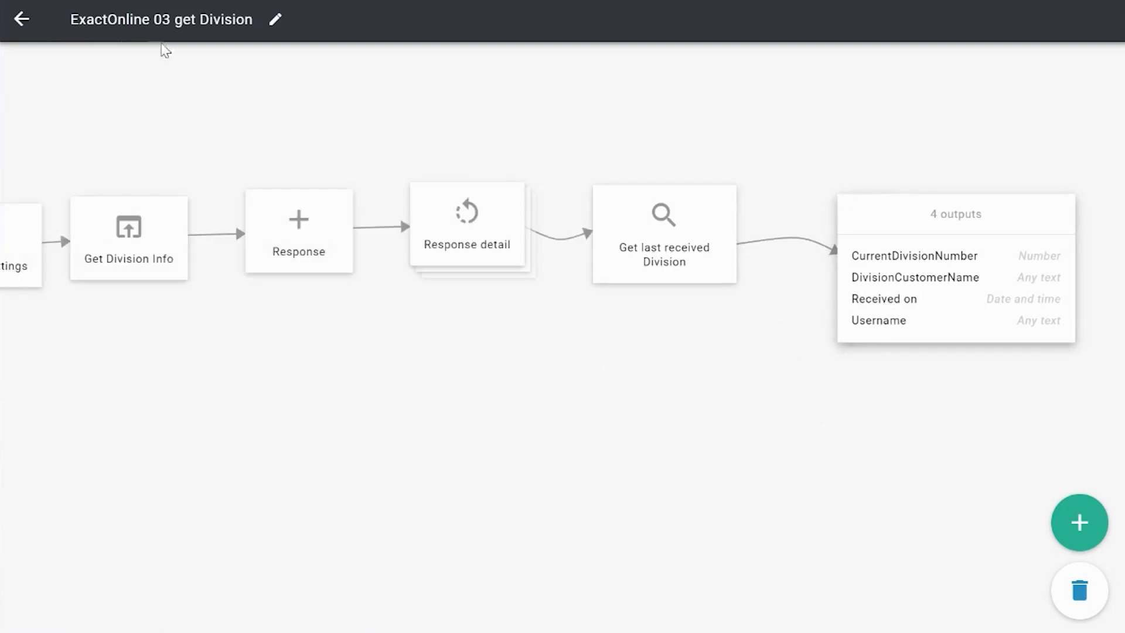
pyautogui.click(22, 20)
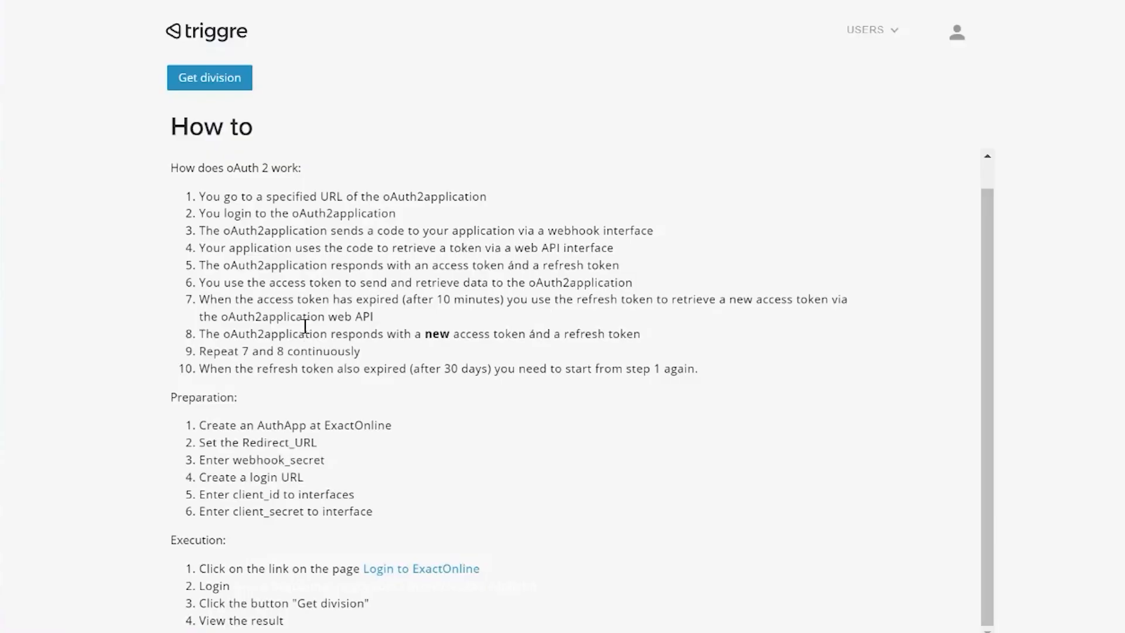
# Step: Review the OAuth 2 and execution instructions on the application's How to page and open the Login to ExactOnline page
pyautogui.scroll(1, 290, 334)
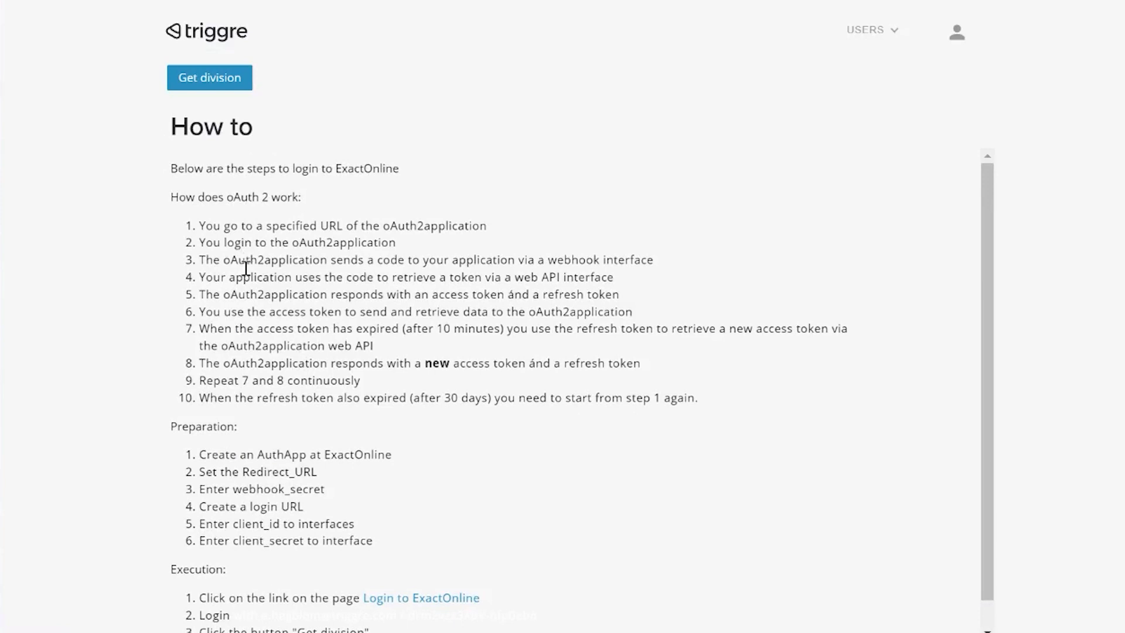
pyautogui.scroll(-1, 243, 269)
pyautogui.moveTo(200, 568); pyautogui.dragTo(280, 573)
pyautogui.click(306, 572)
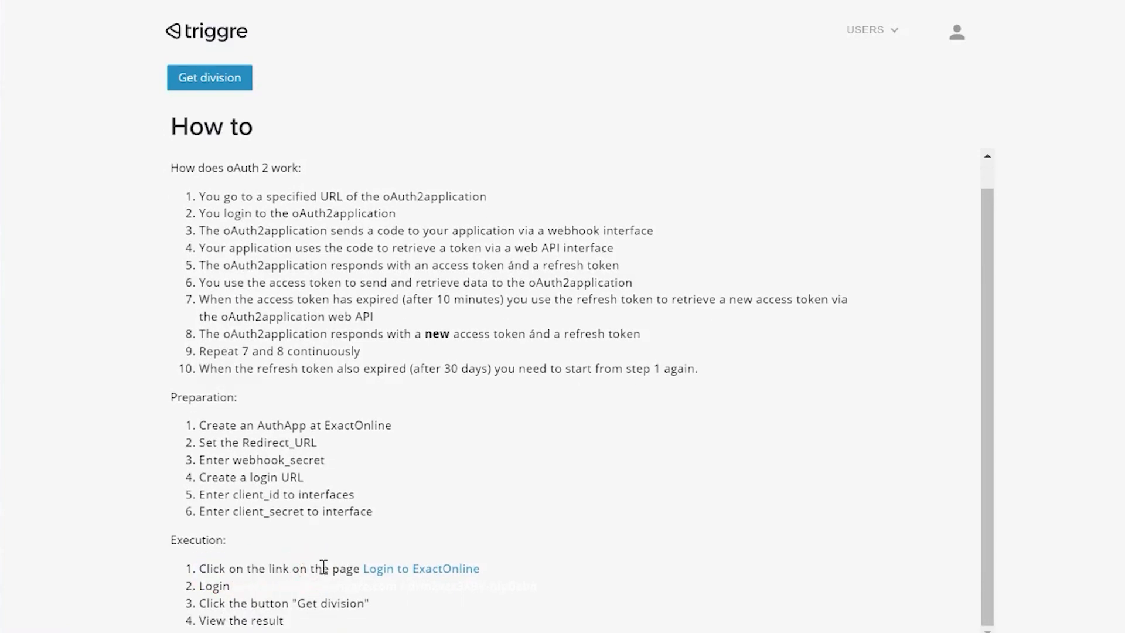
pyautogui.click(408, 579)
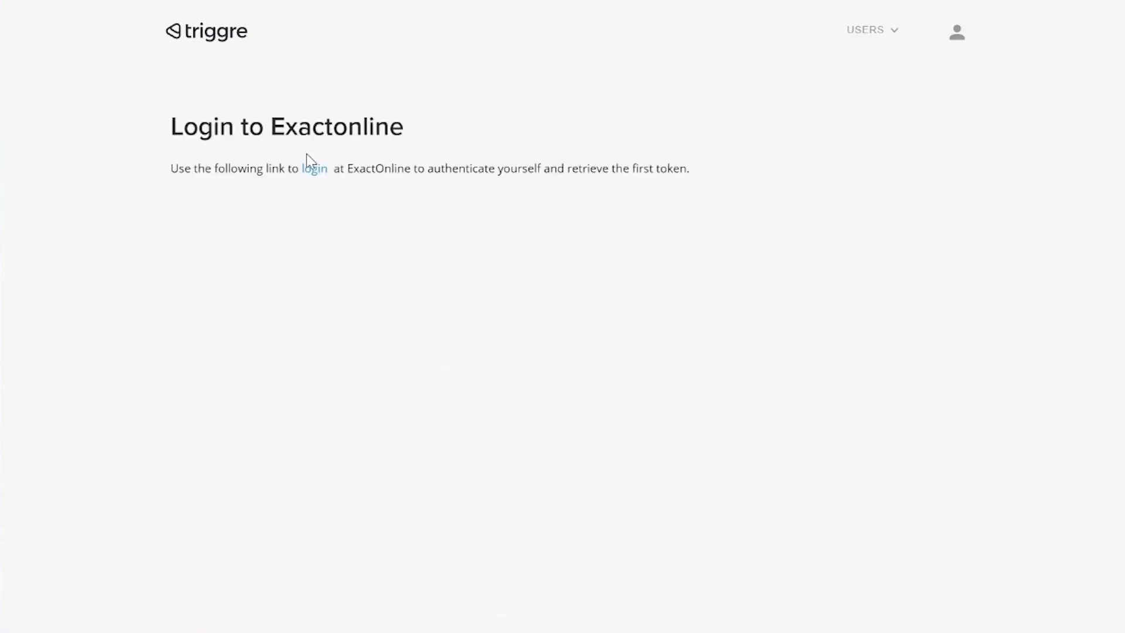
# Step: Log in at ExactOnline with the saved account, filling in the username and account password, to authenticate the application
pyautogui.click(315, 169)
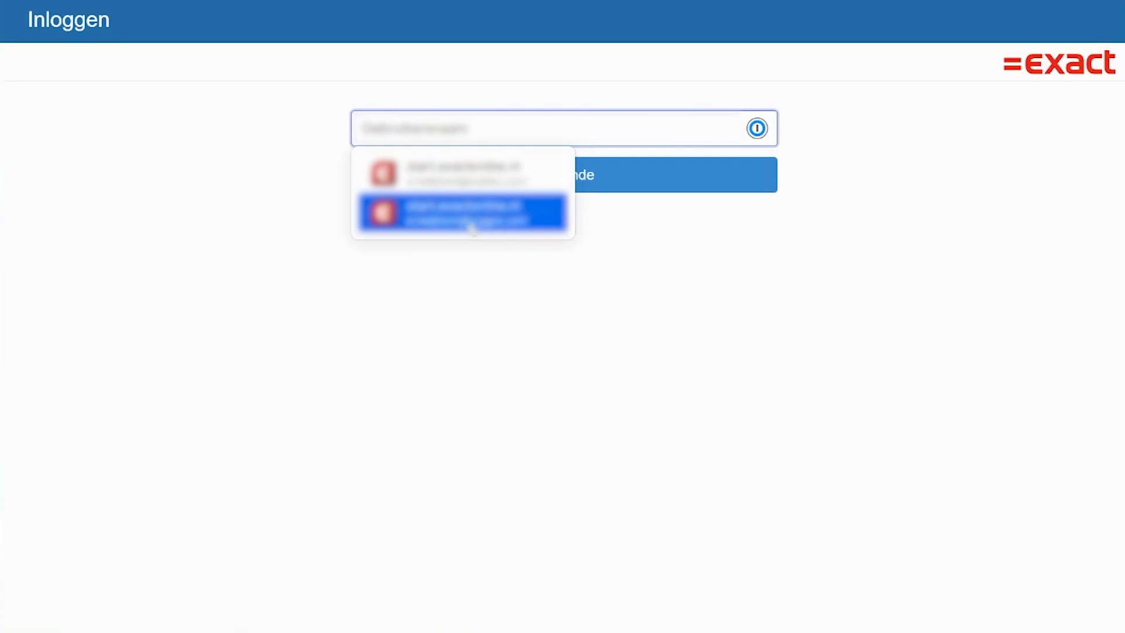
pyautogui.click(471, 227)
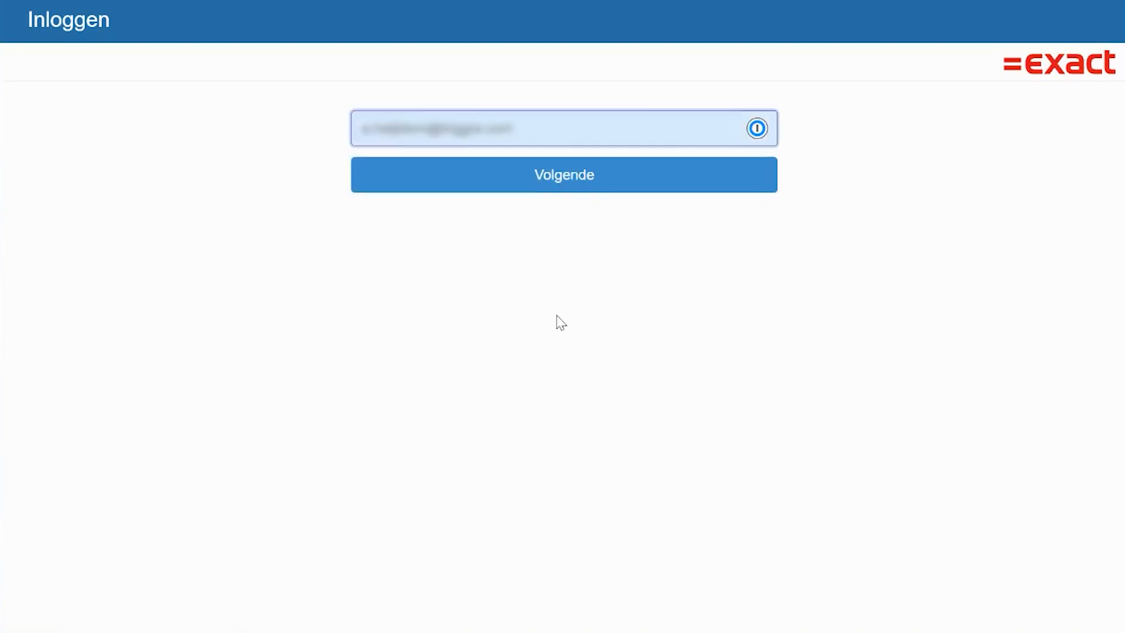
pyautogui.click(568, 175)
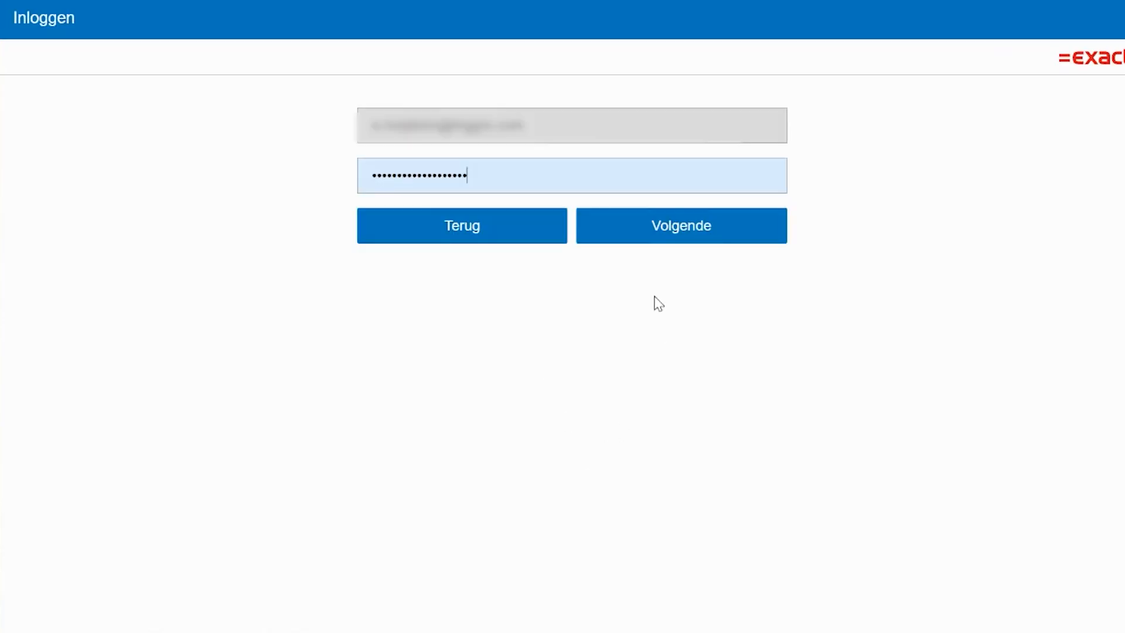
pyautogui.click(669, 235)
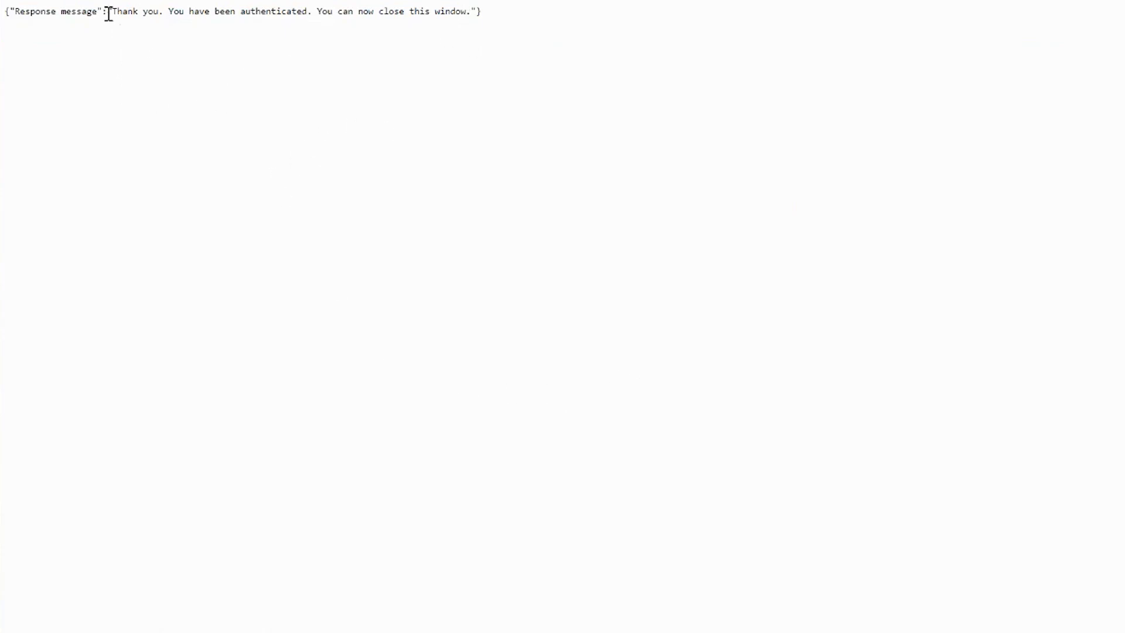
# Step: Read the response message returned after the ExactOnline login and close that browser window
pyautogui.moveTo(117, 11); pyautogui.dragTo(481, 12)
pyautogui.click(519, 133)
pyautogui.hotkey('ctrl', 'w')
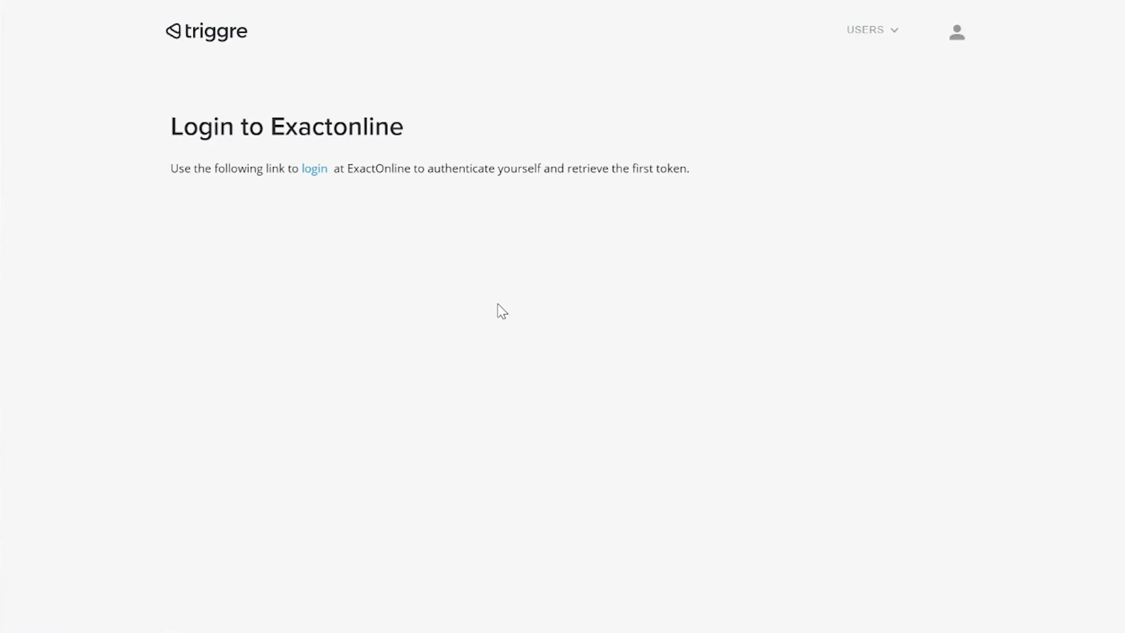
# Step: Return to the How to page, run Get division, and check the received date and division details in the result
pyautogui.click(237, 44)
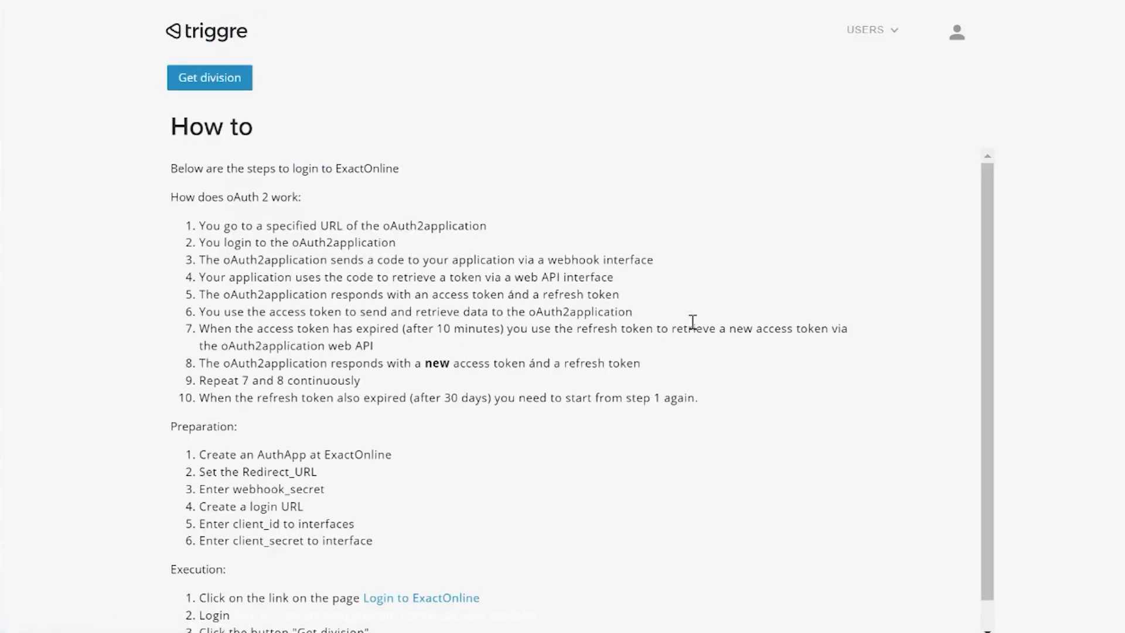
pyautogui.scroll(-1, 785, 325)
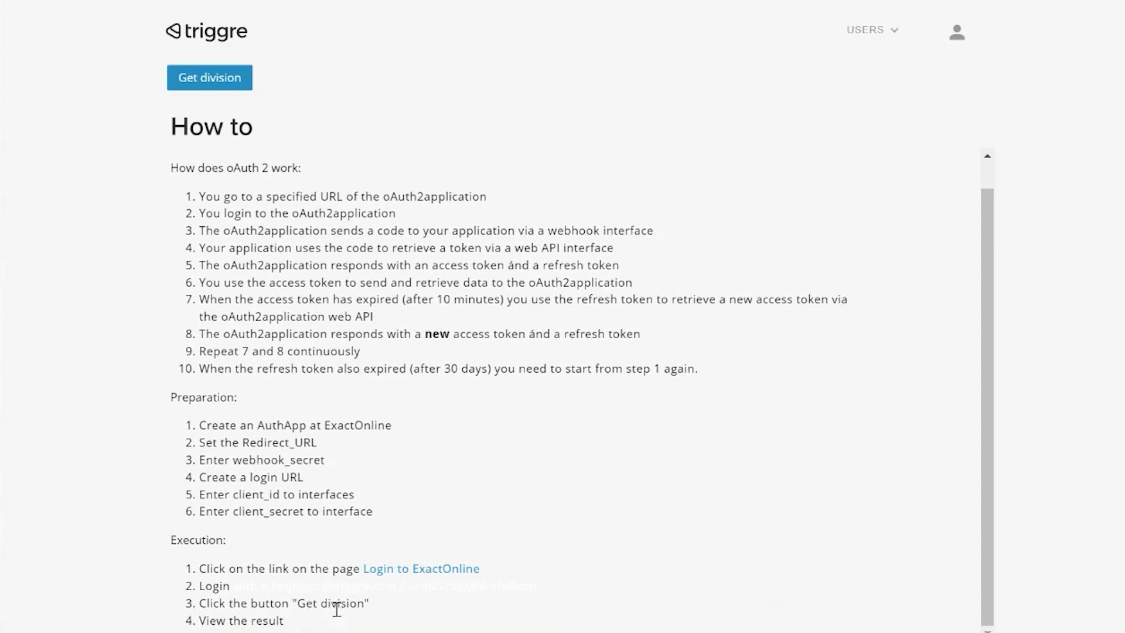
pyautogui.scroll(1, 234, 250)
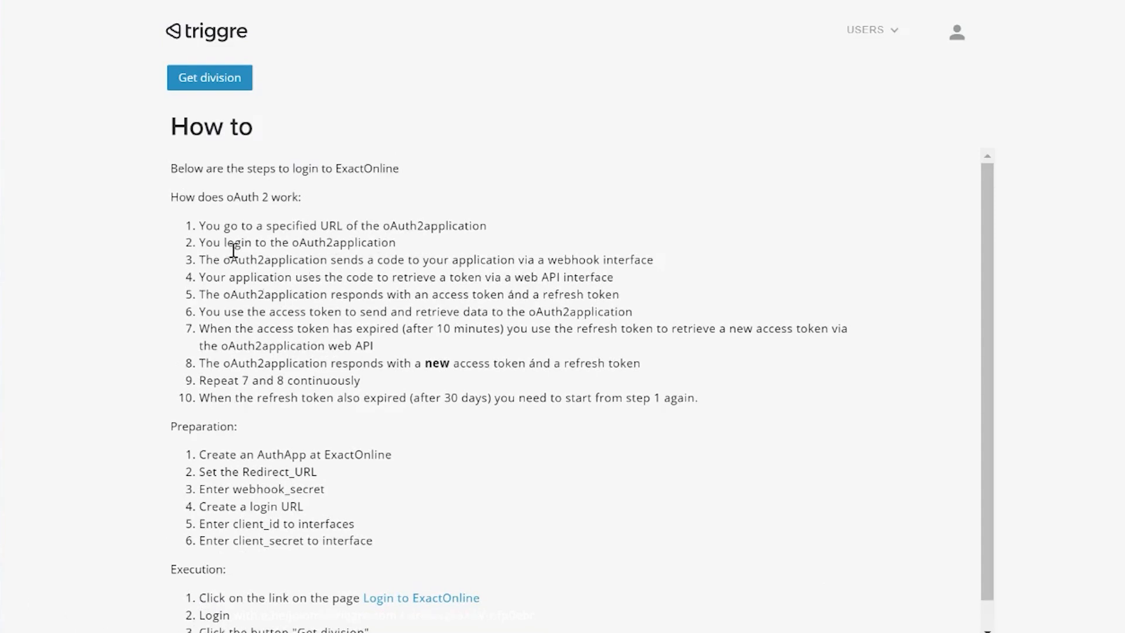
pyautogui.click(186, 83)
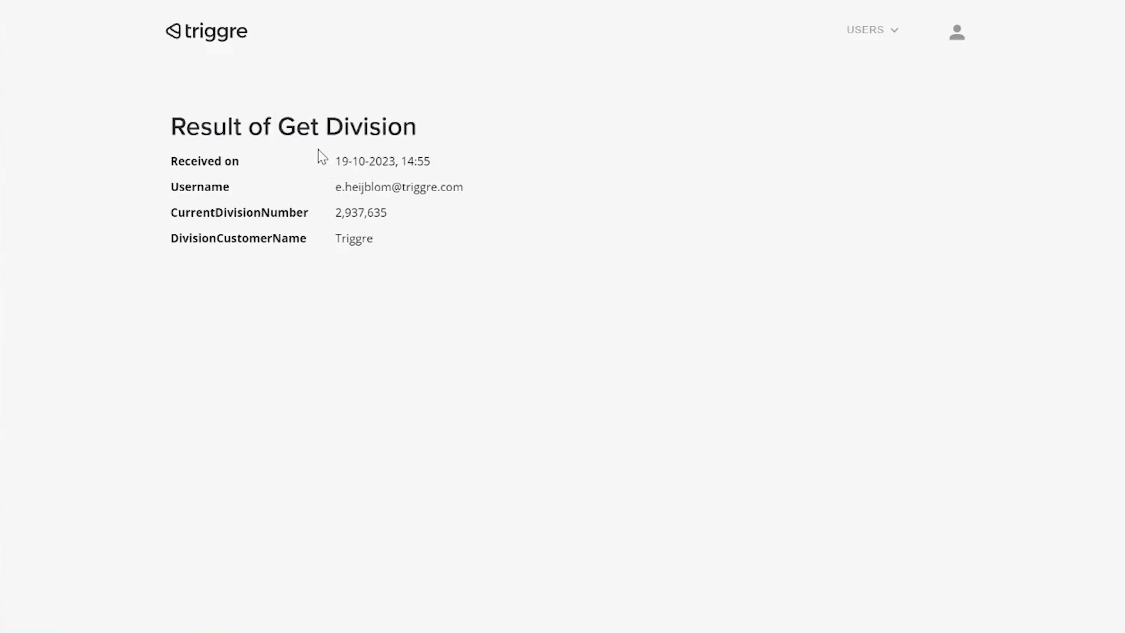
pyautogui.moveTo(338, 161); pyautogui.dragTo(426, 160)
pyautogui.click(400, 233)
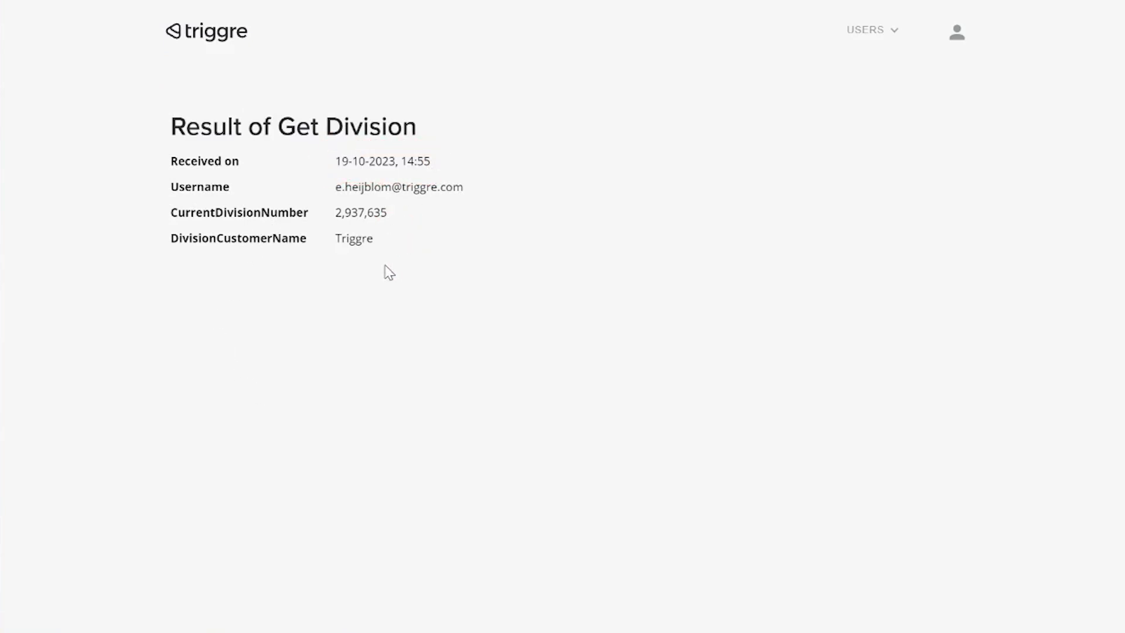